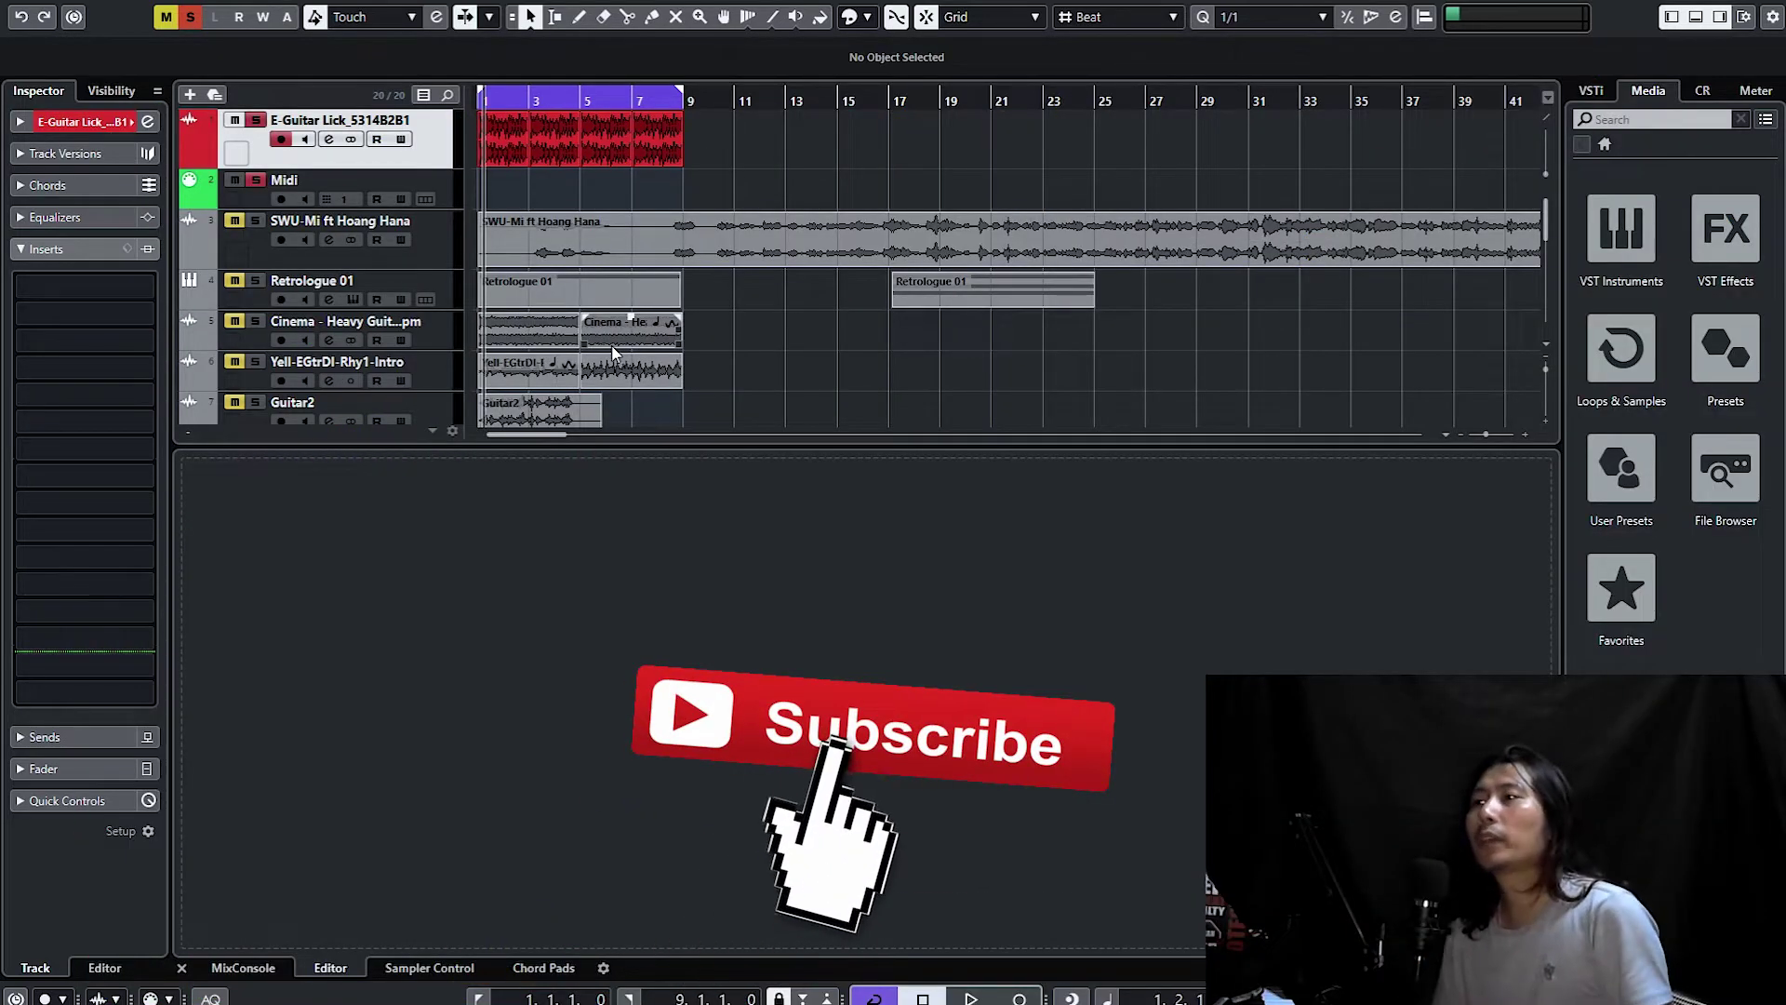
Load LoopMash FX from the Other category into the first insert slot of the E-Guitar Lick track.
left_click(455, 148)
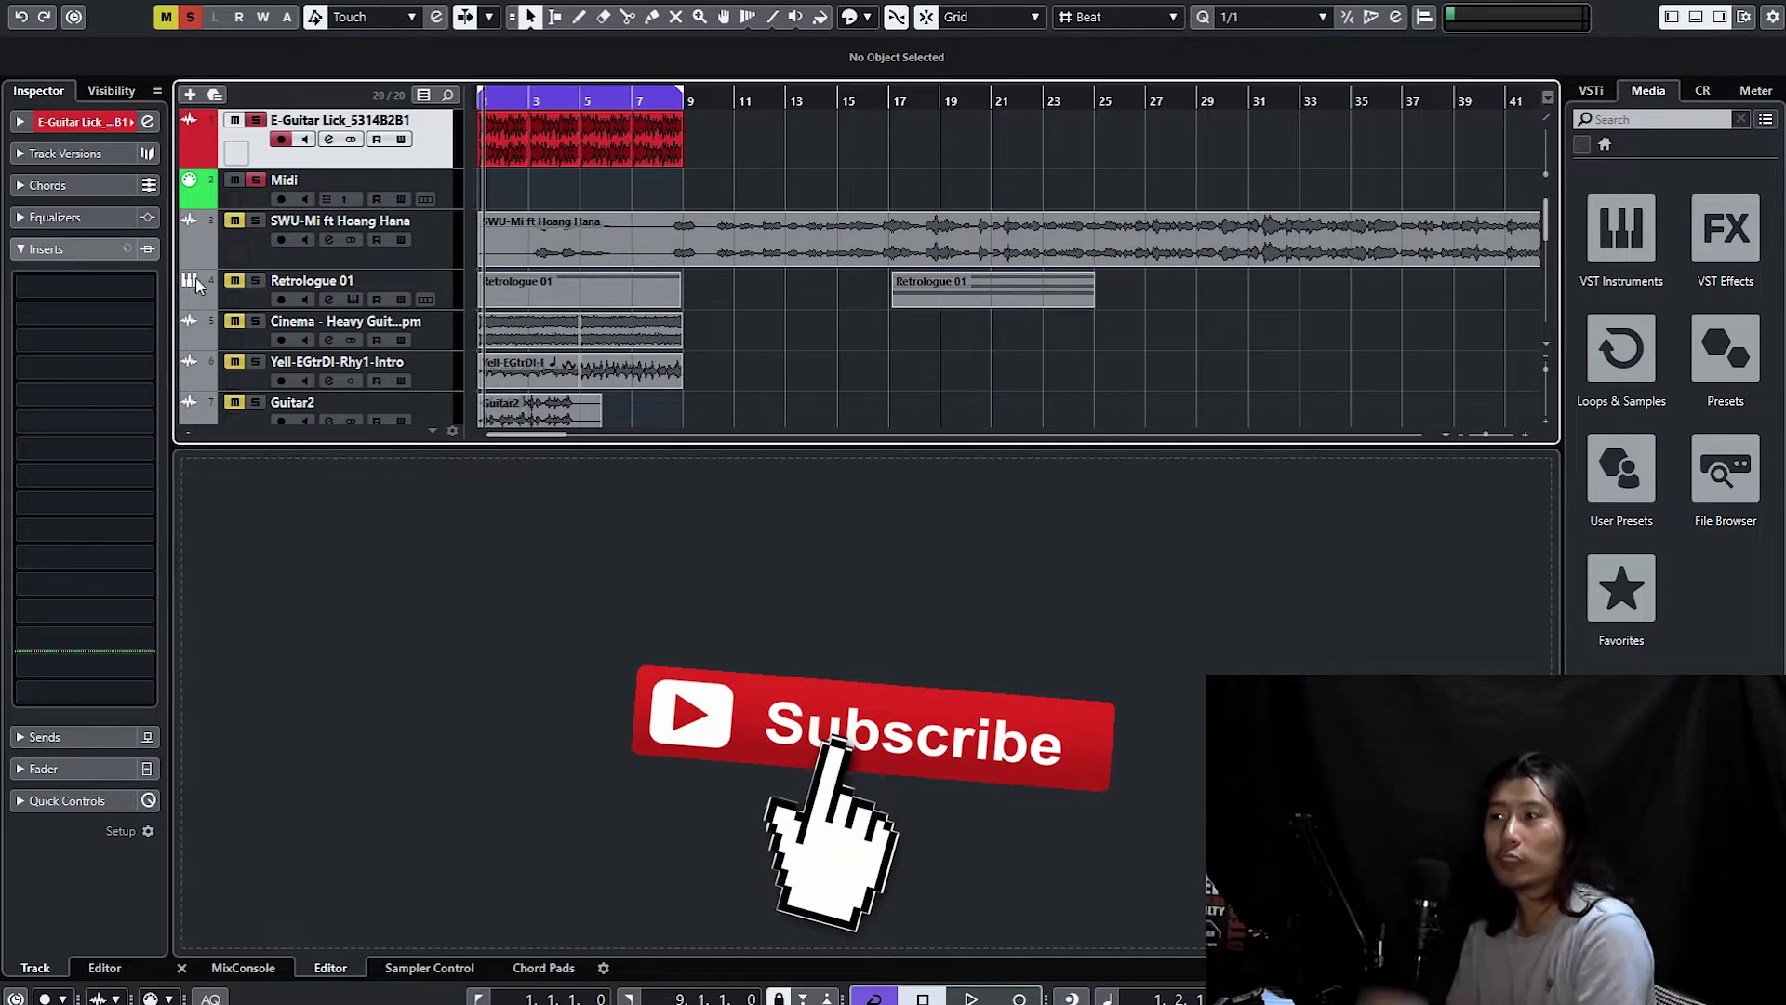
left_click(120, 284)
left_click(45, 477)
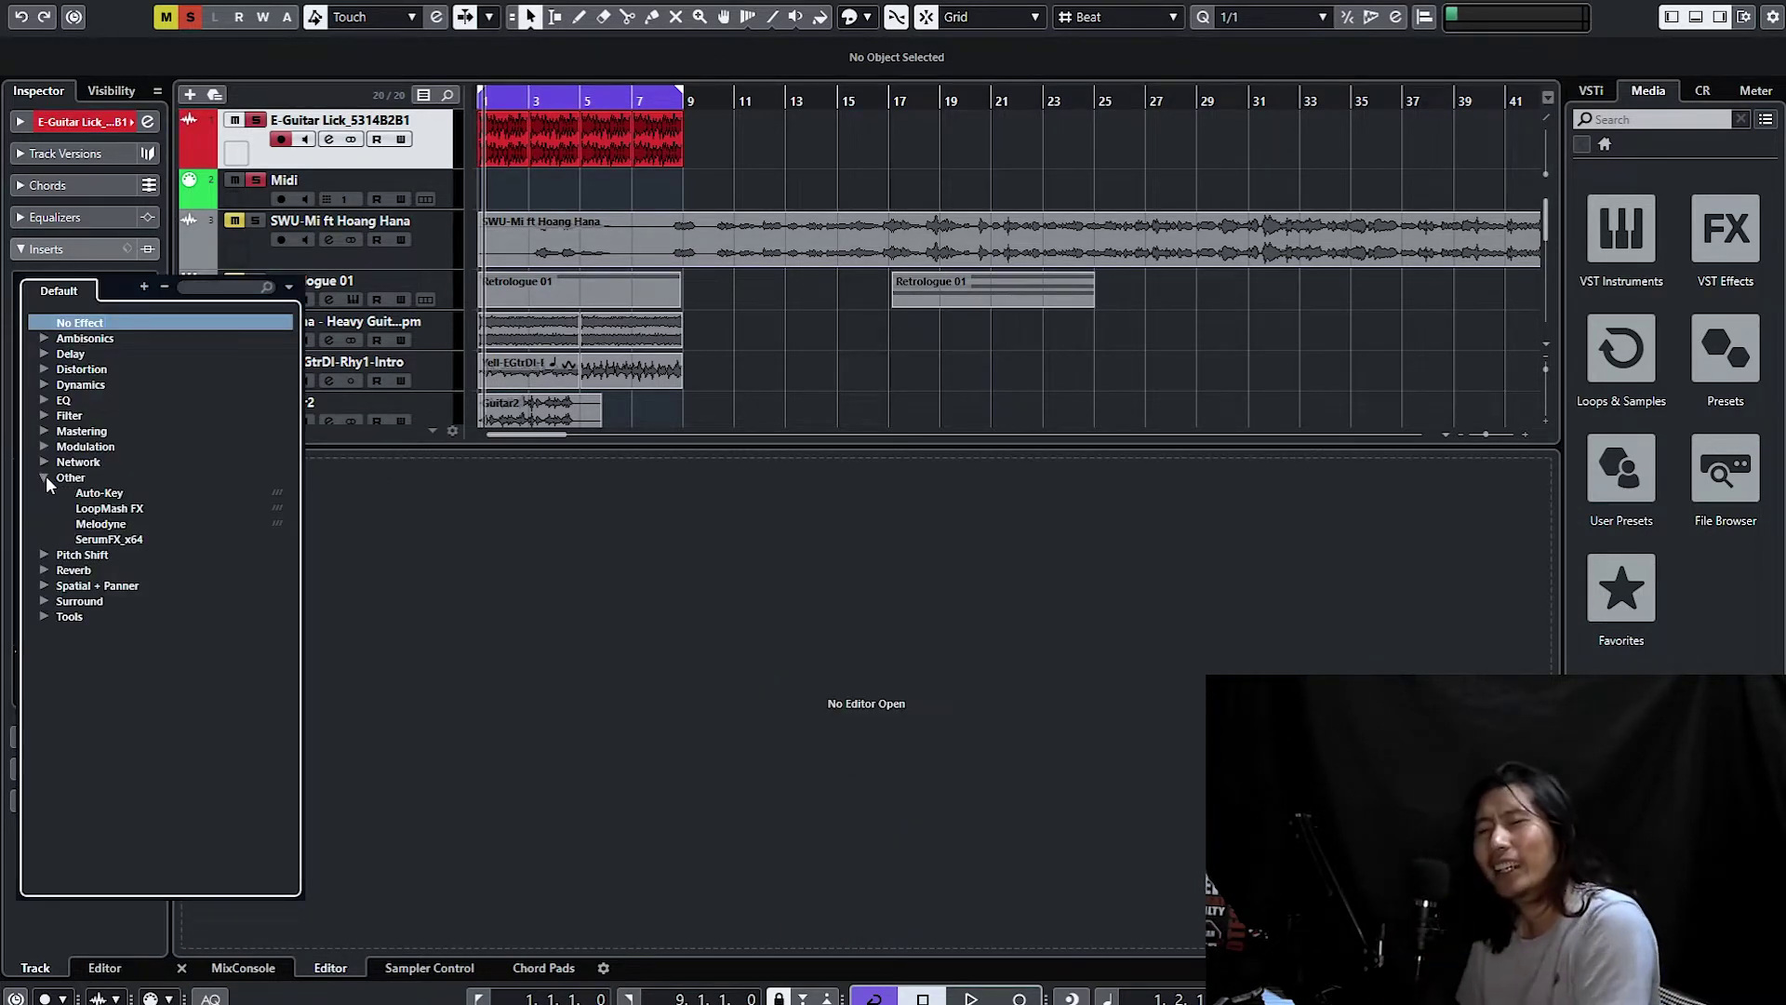
left_click(136, 509)
left_click_drag(711, 282, 704, 227)
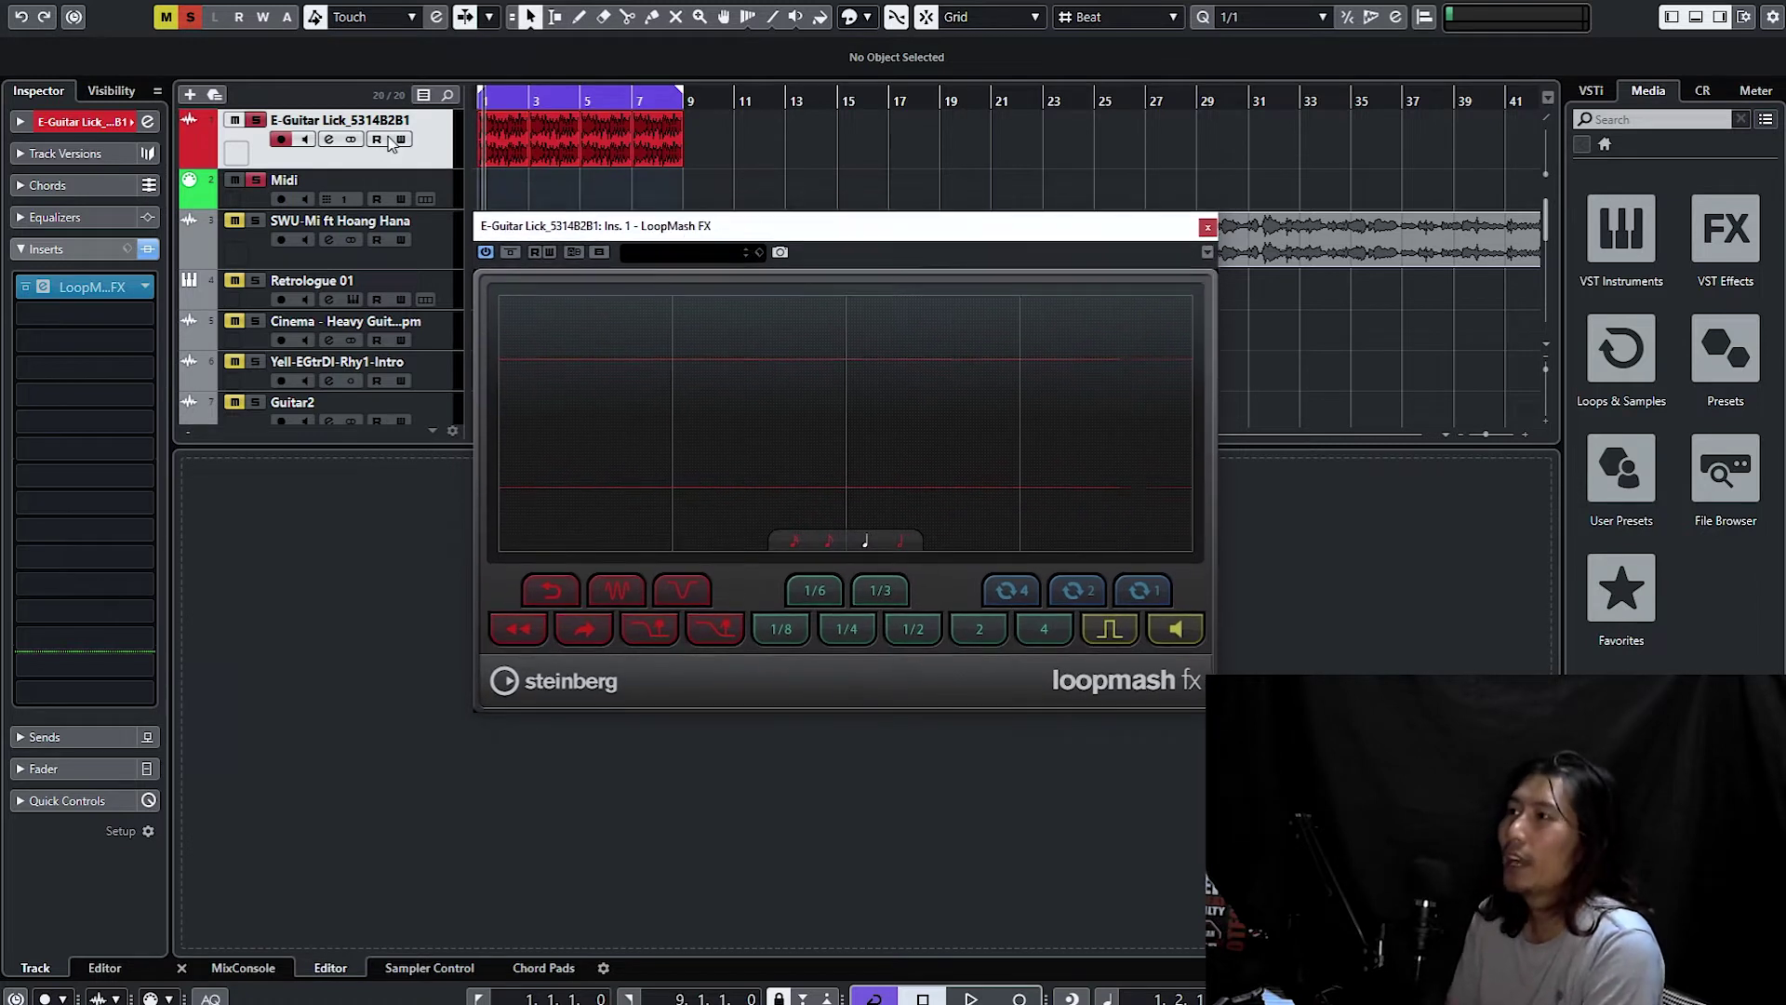
Bypass LoopMash FX and play the guitar loop from the start to hear it without the effect.
left_click(510, 254)
left_click_drag(508, 100, 424, 102)
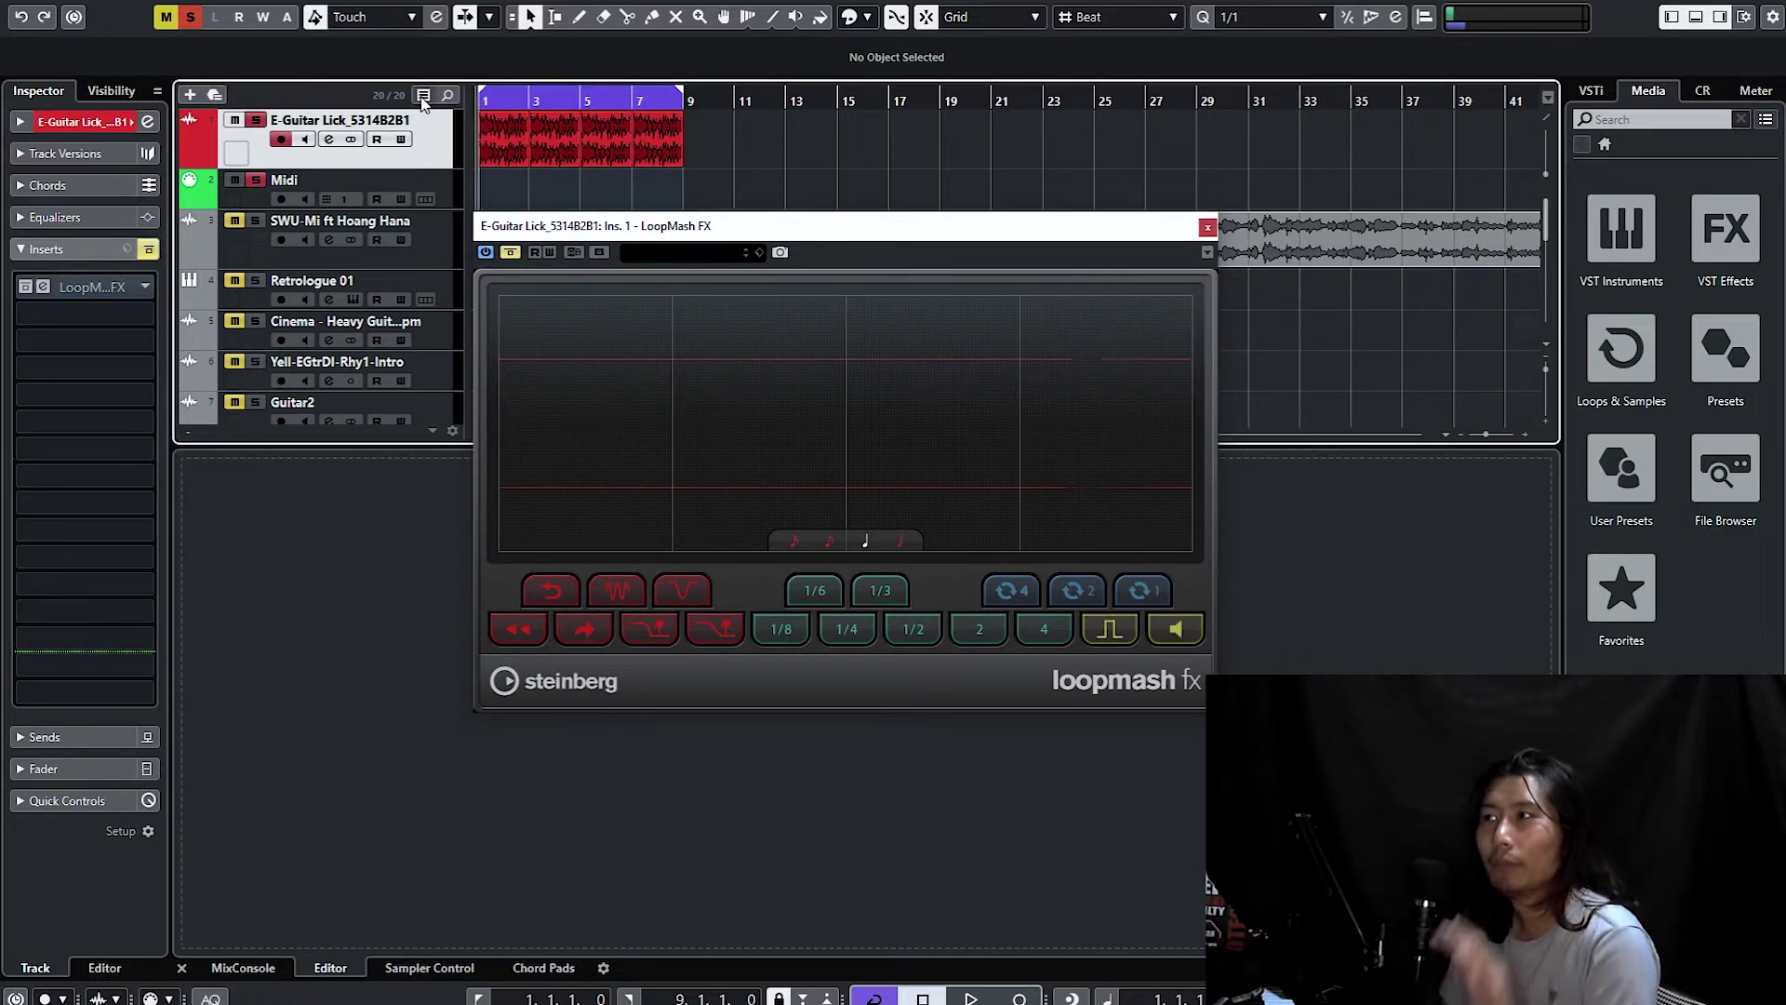
key("space")
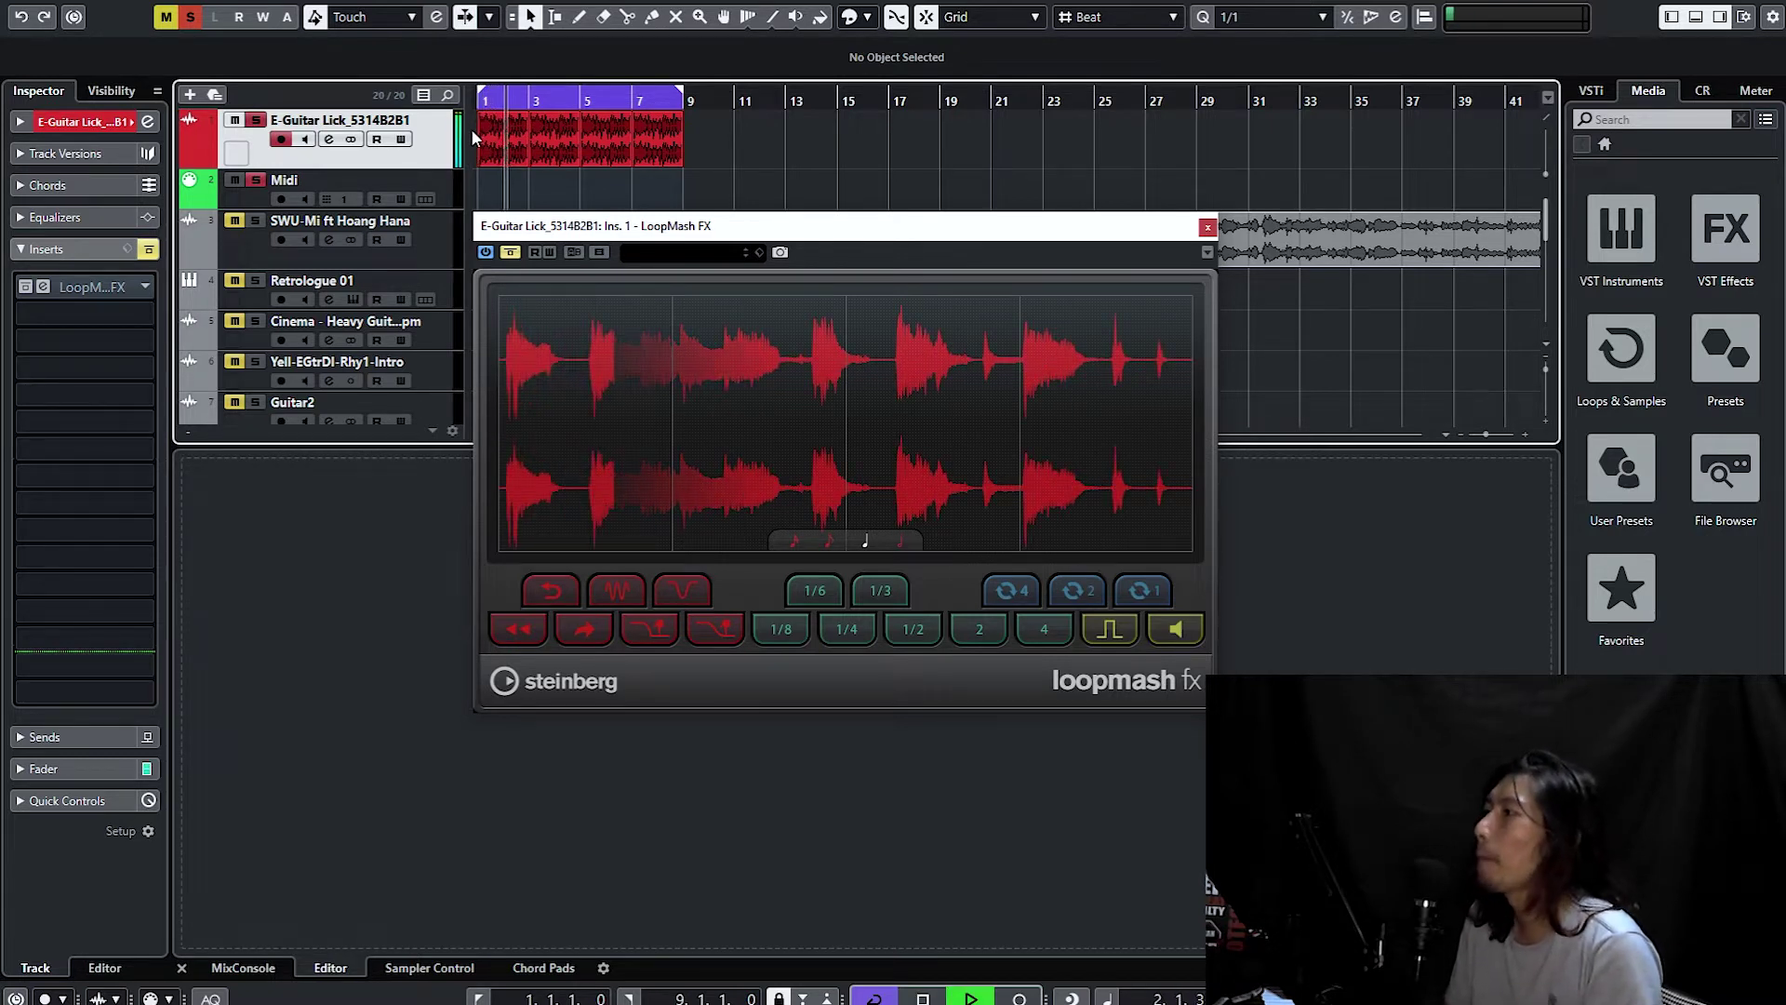
key("space")
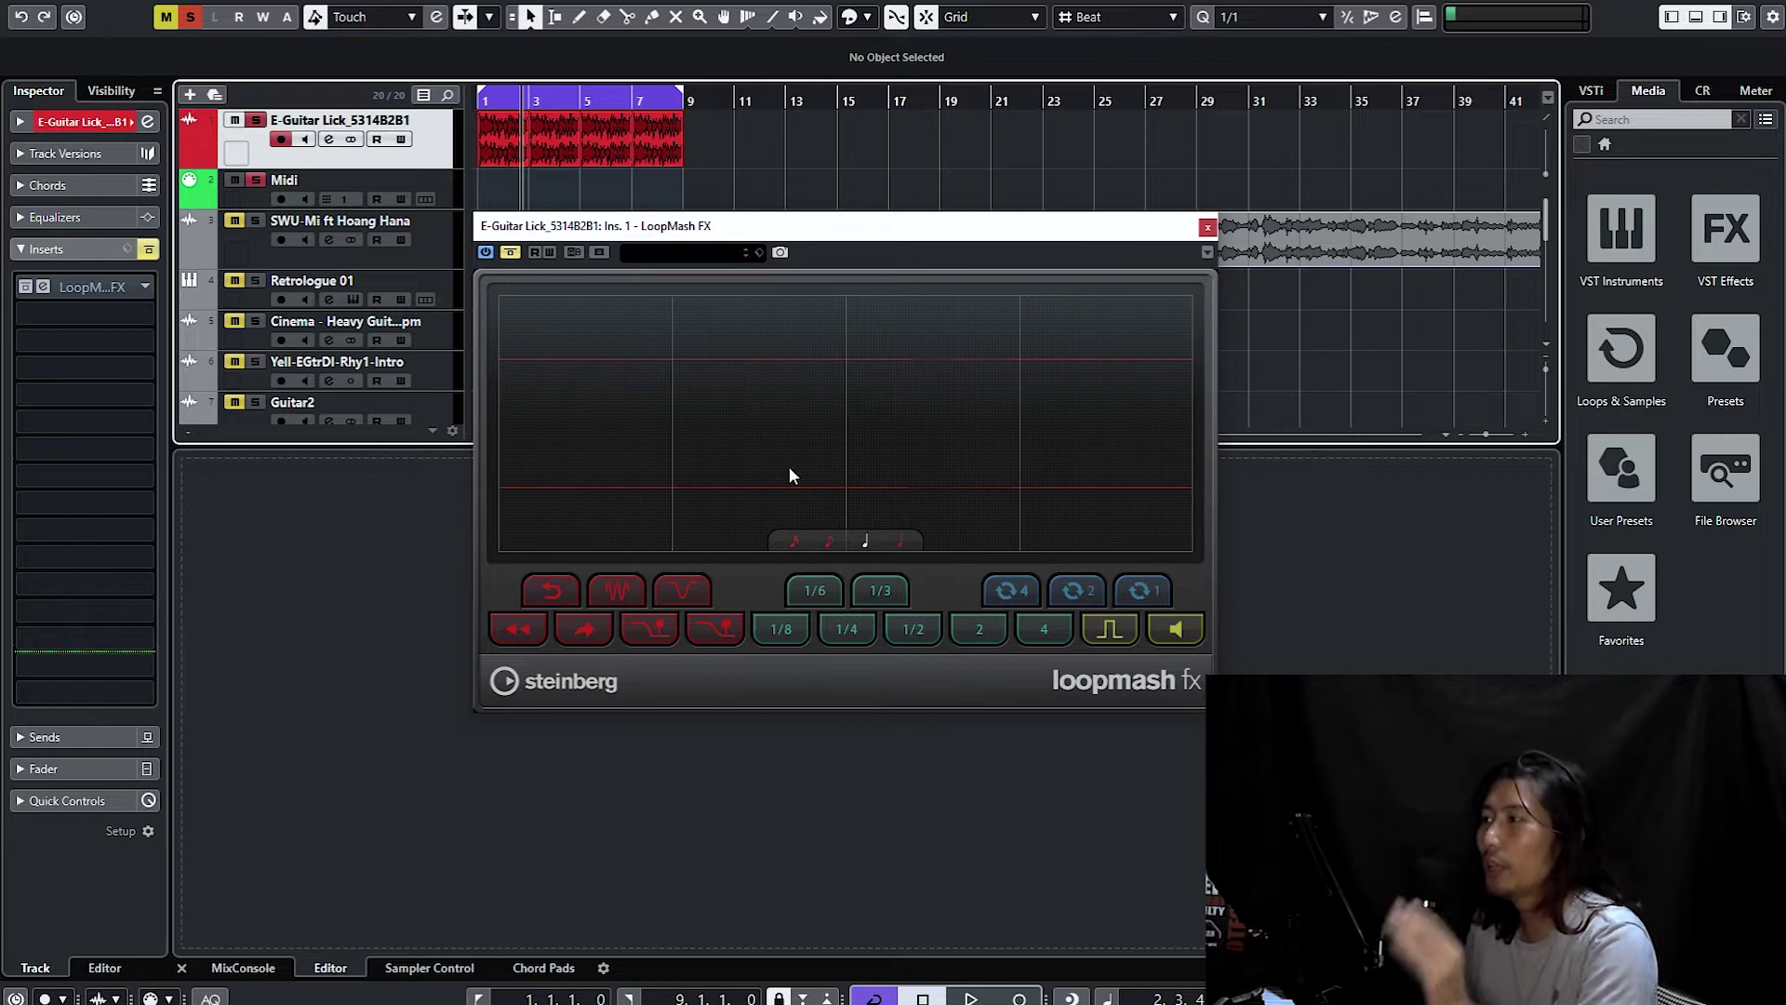
Compare the LoopMash FX quantize grids, choose sixteenth notes, and take the effect off bypass.
left_click(900, 541)
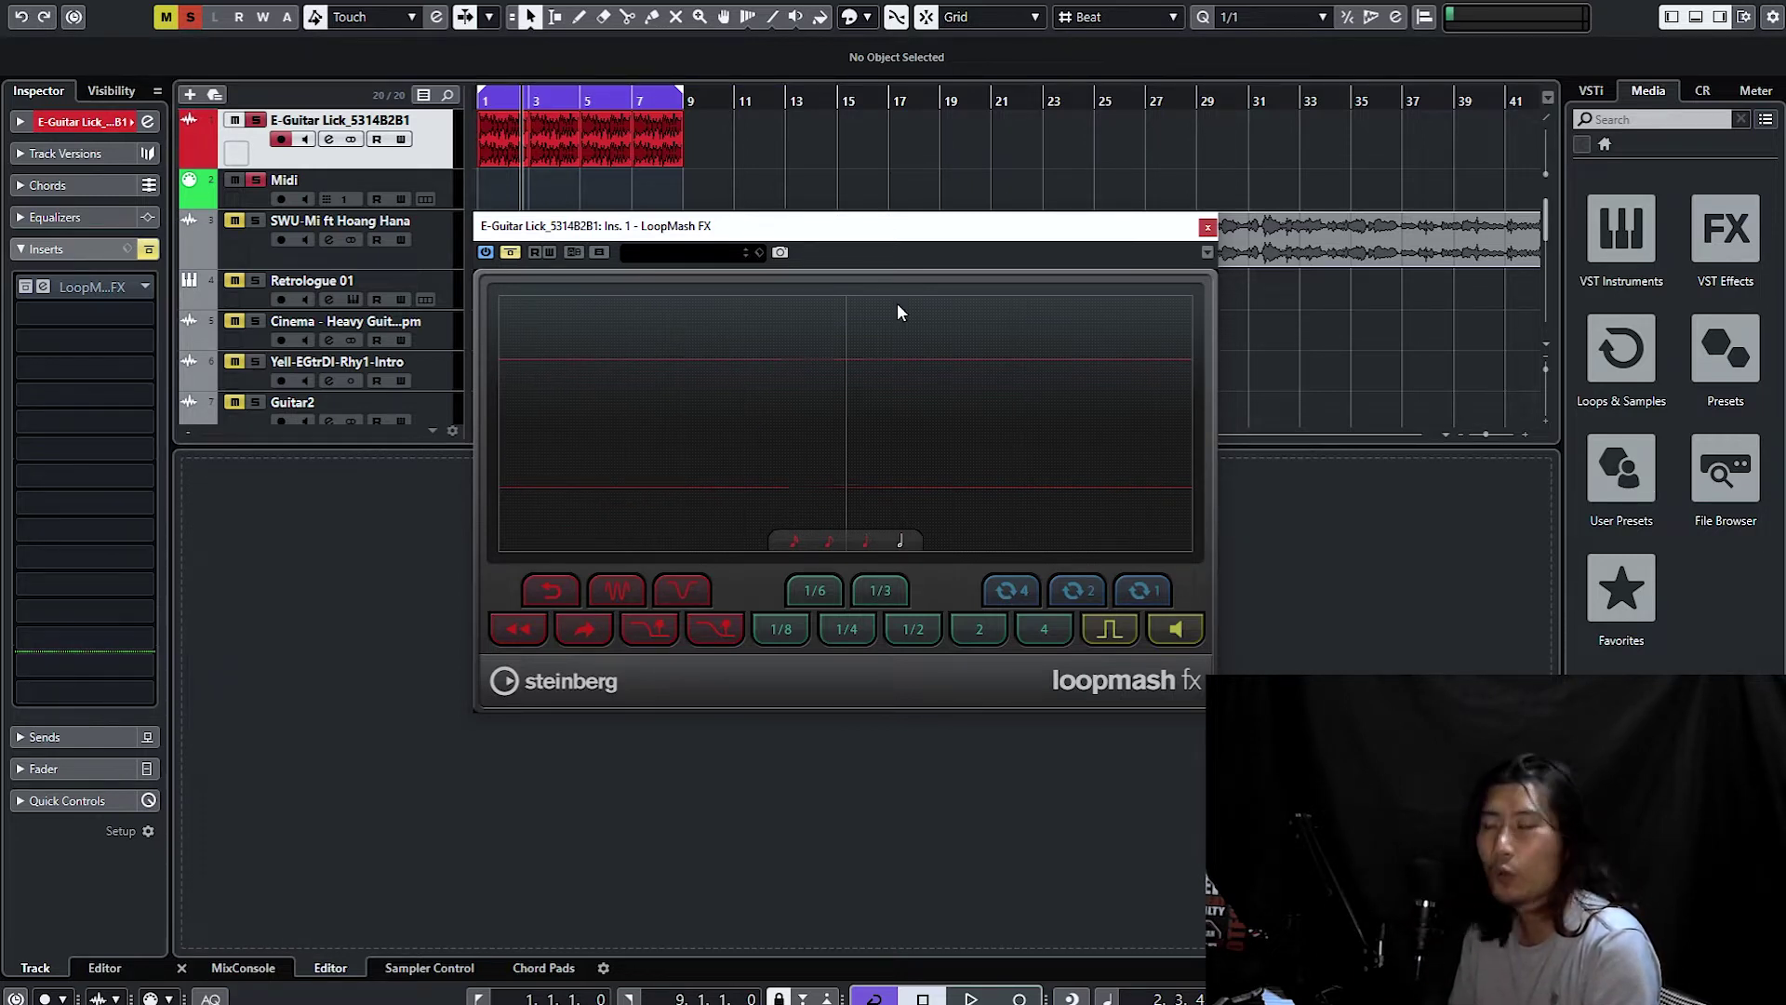
left_click(829, 541)
left_click(795, 543)
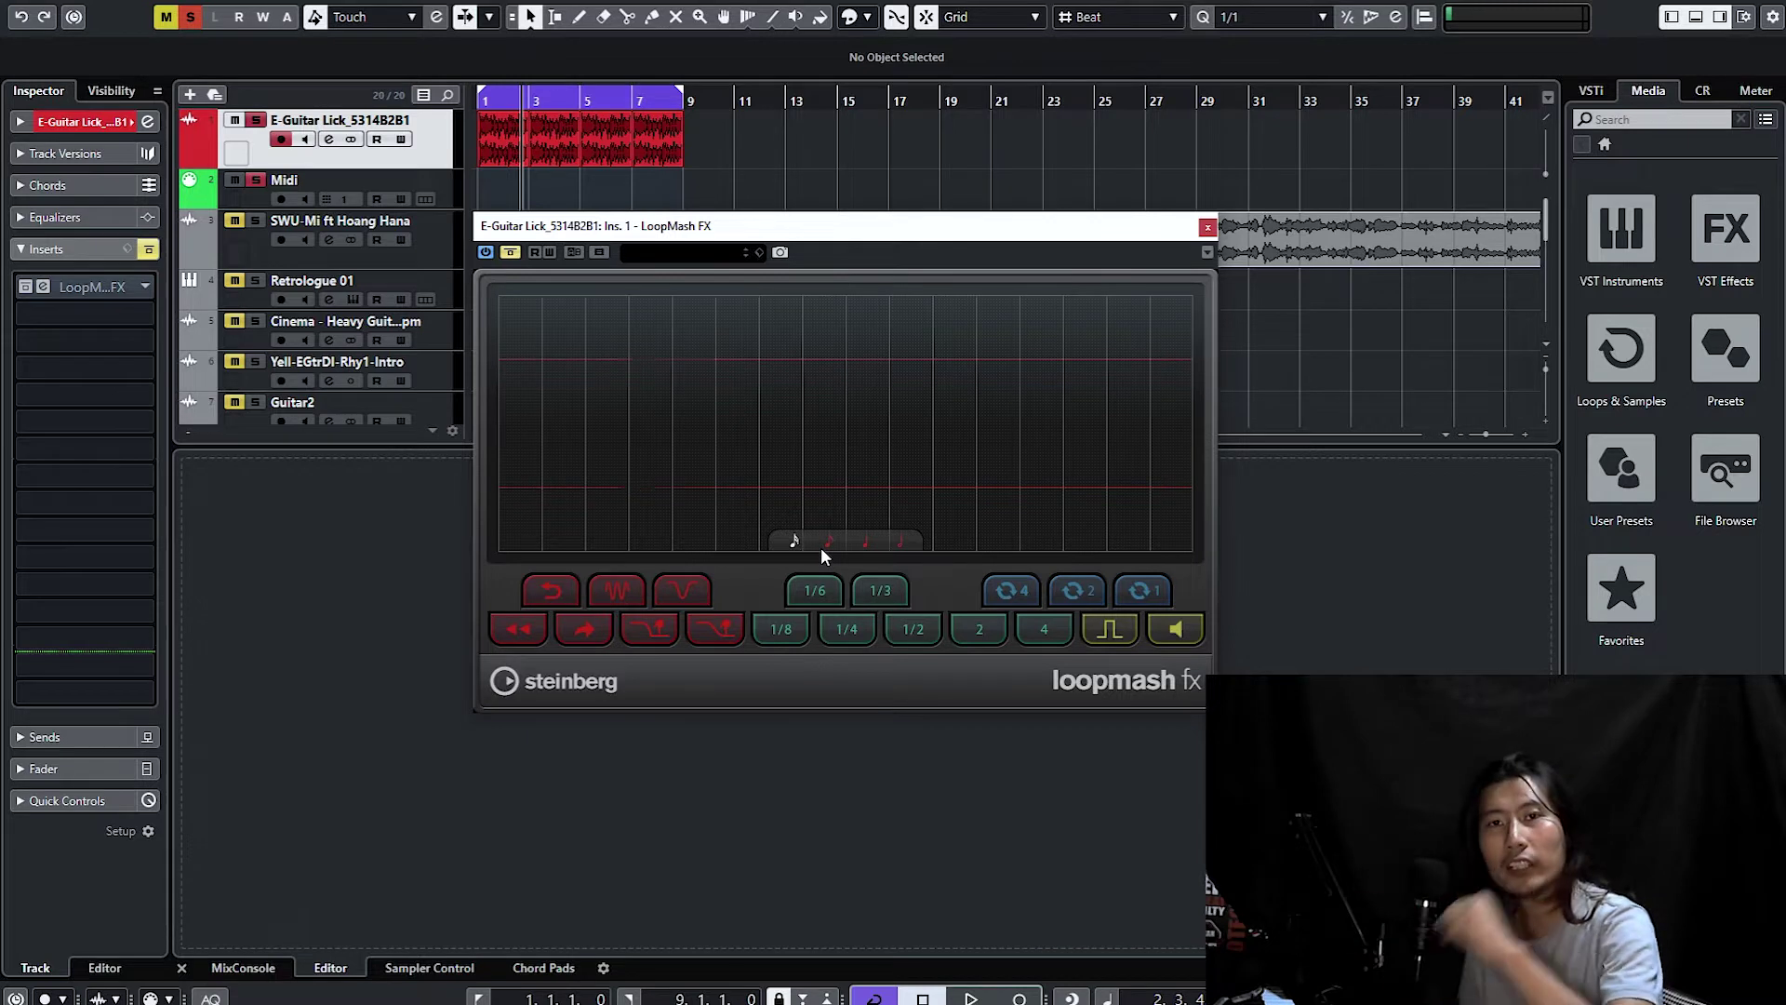
left_click(509, 255)
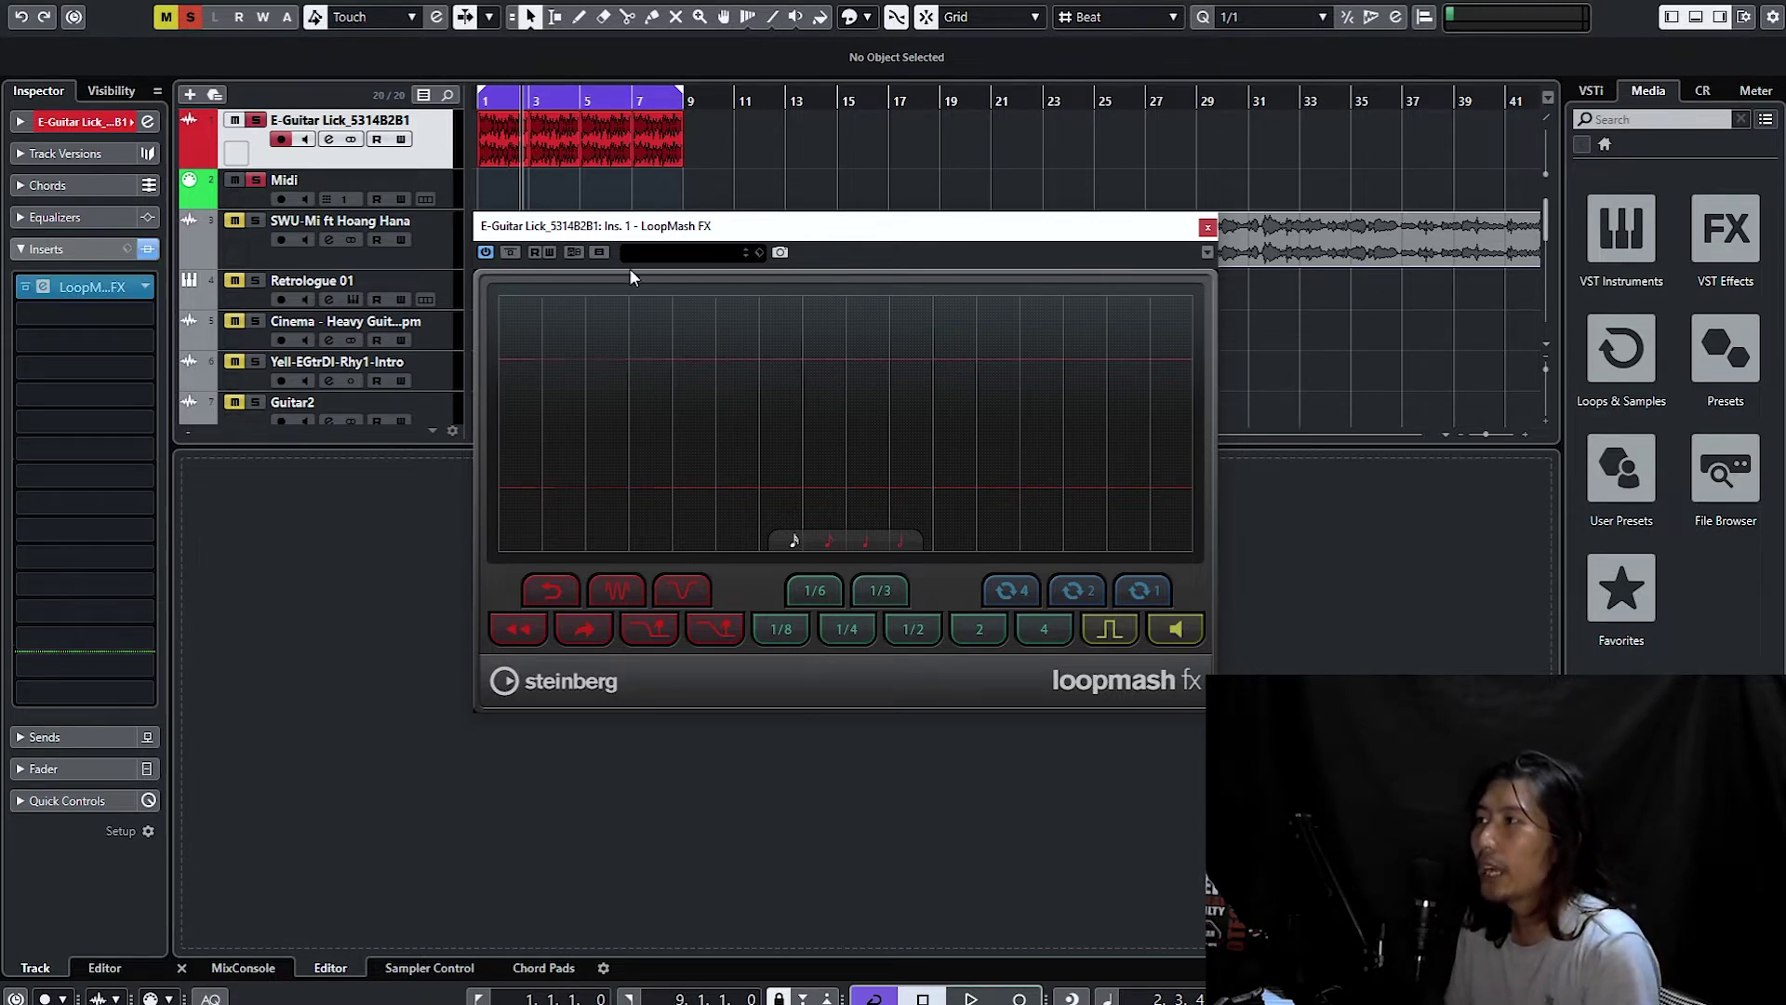
left_click_drag(601, 238, 603, 242)
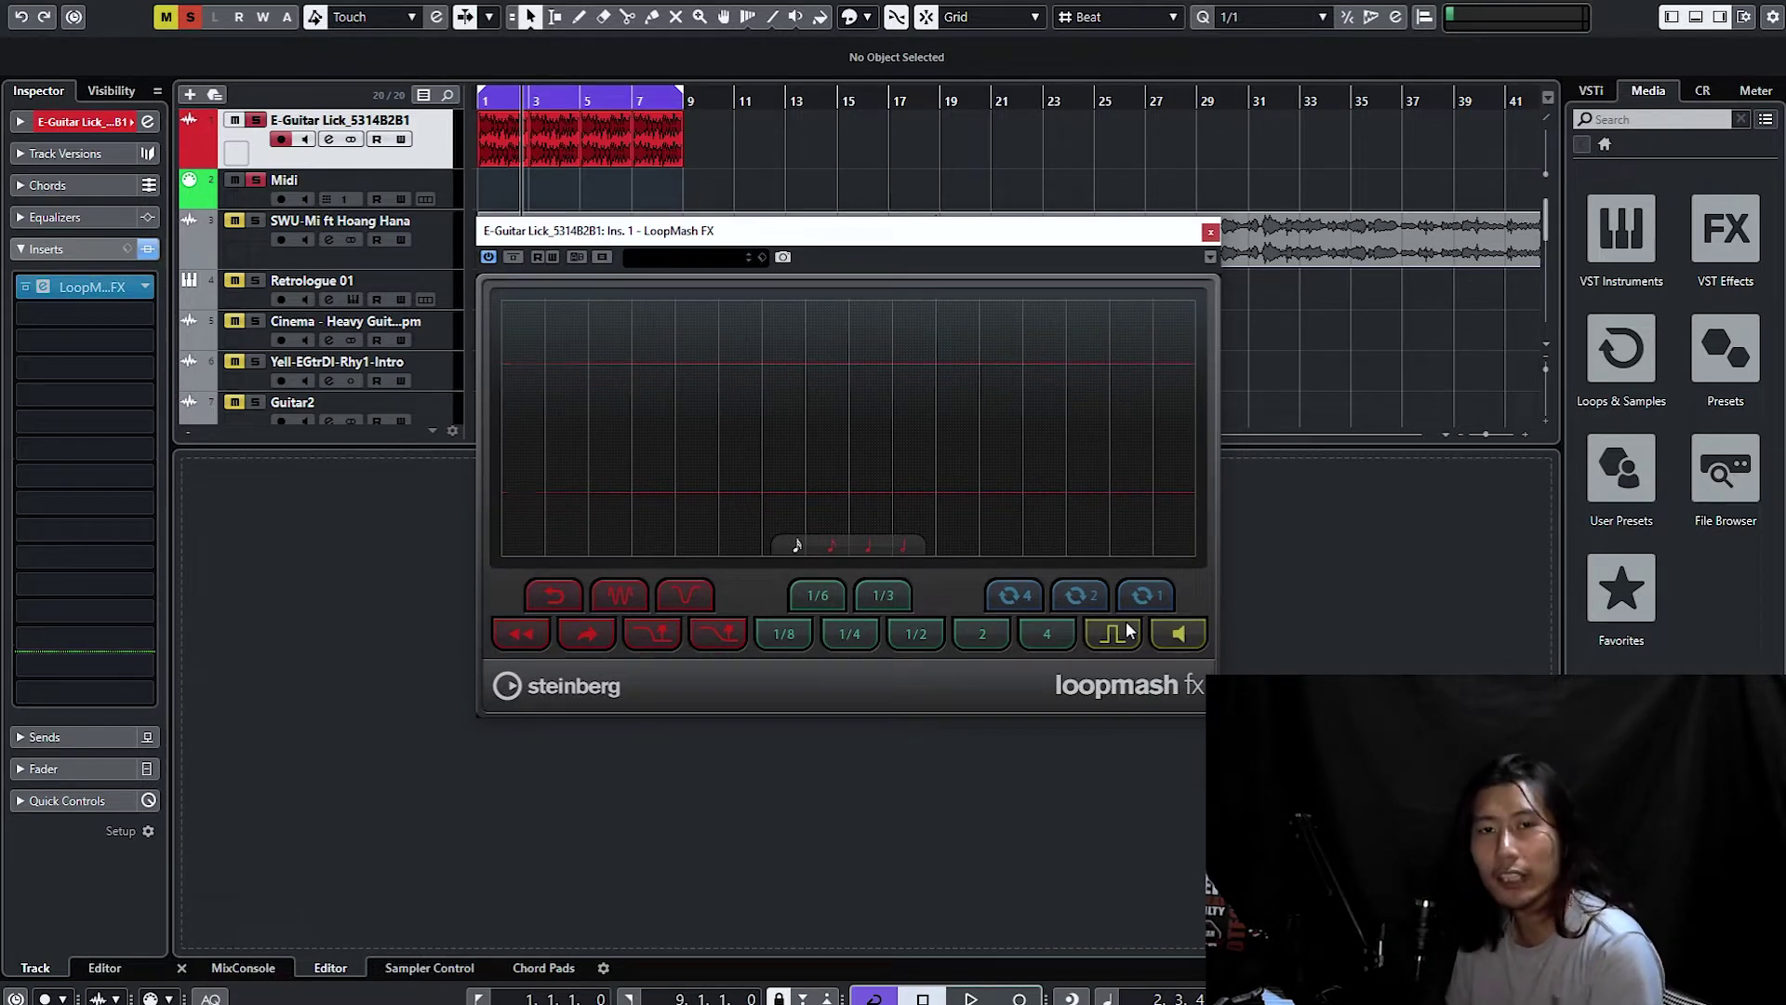
Play the loop and audition several red LoopMash FX effects plus the 1/6 and 1/8 stutters.
key("space")
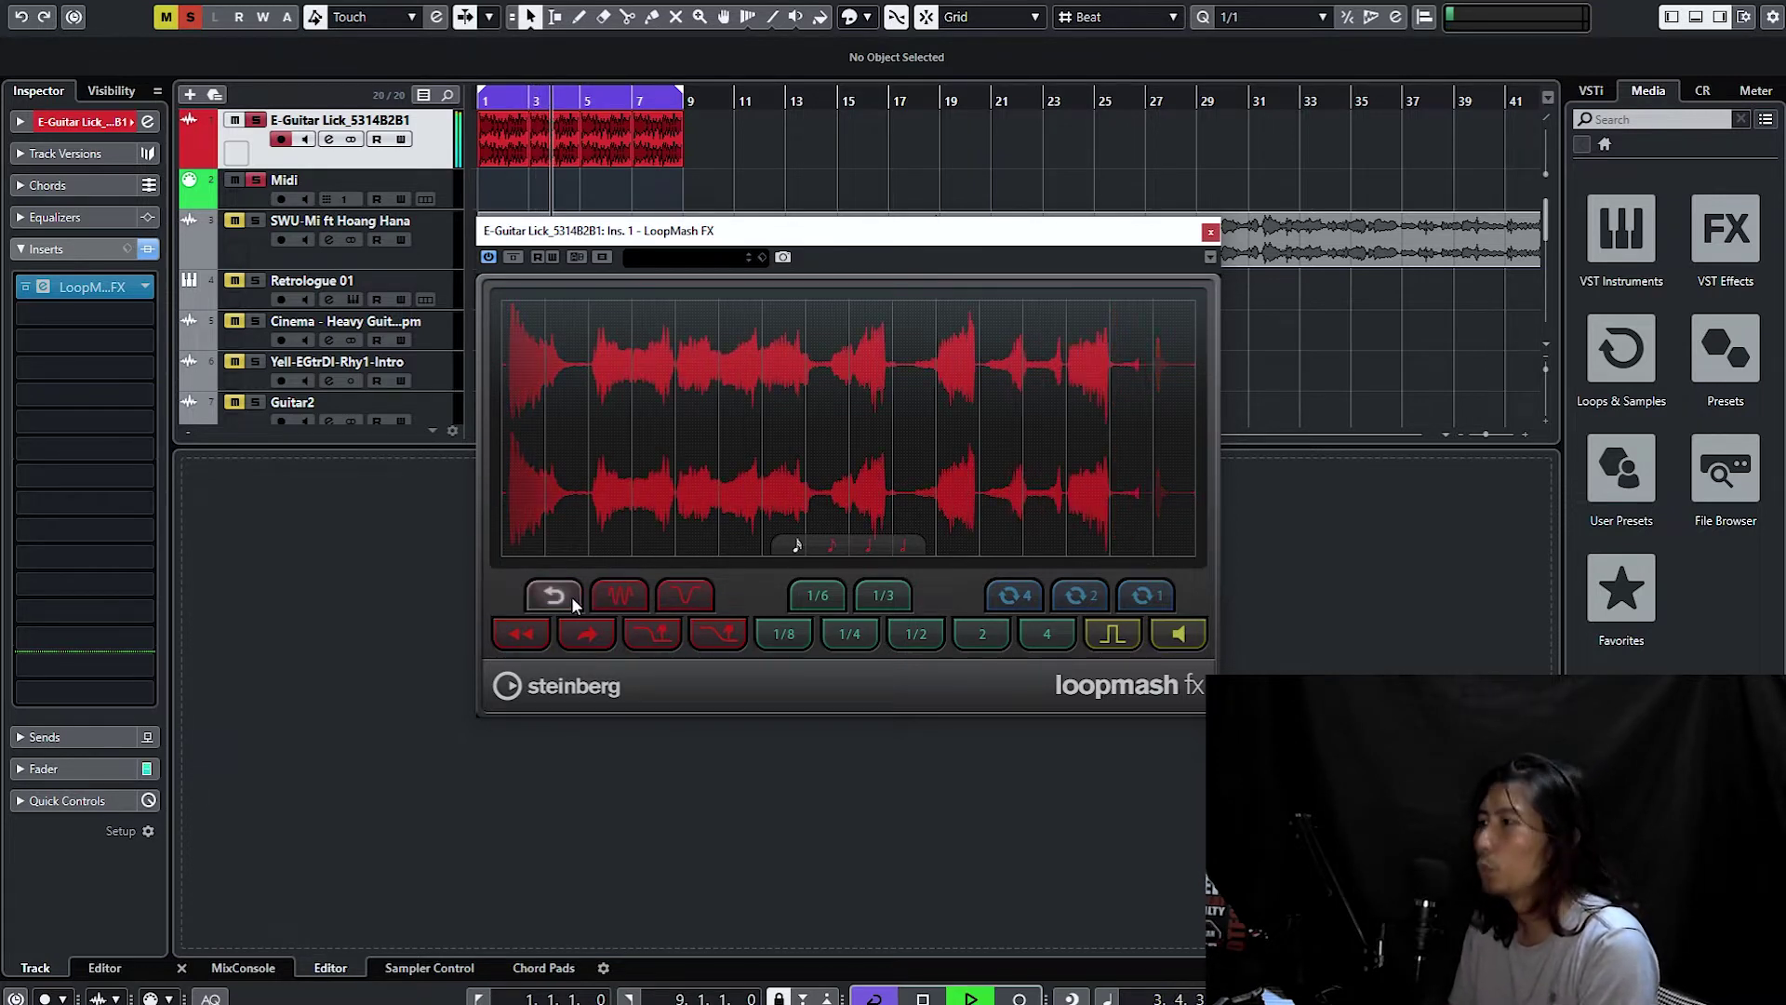
left_click(640, 599)
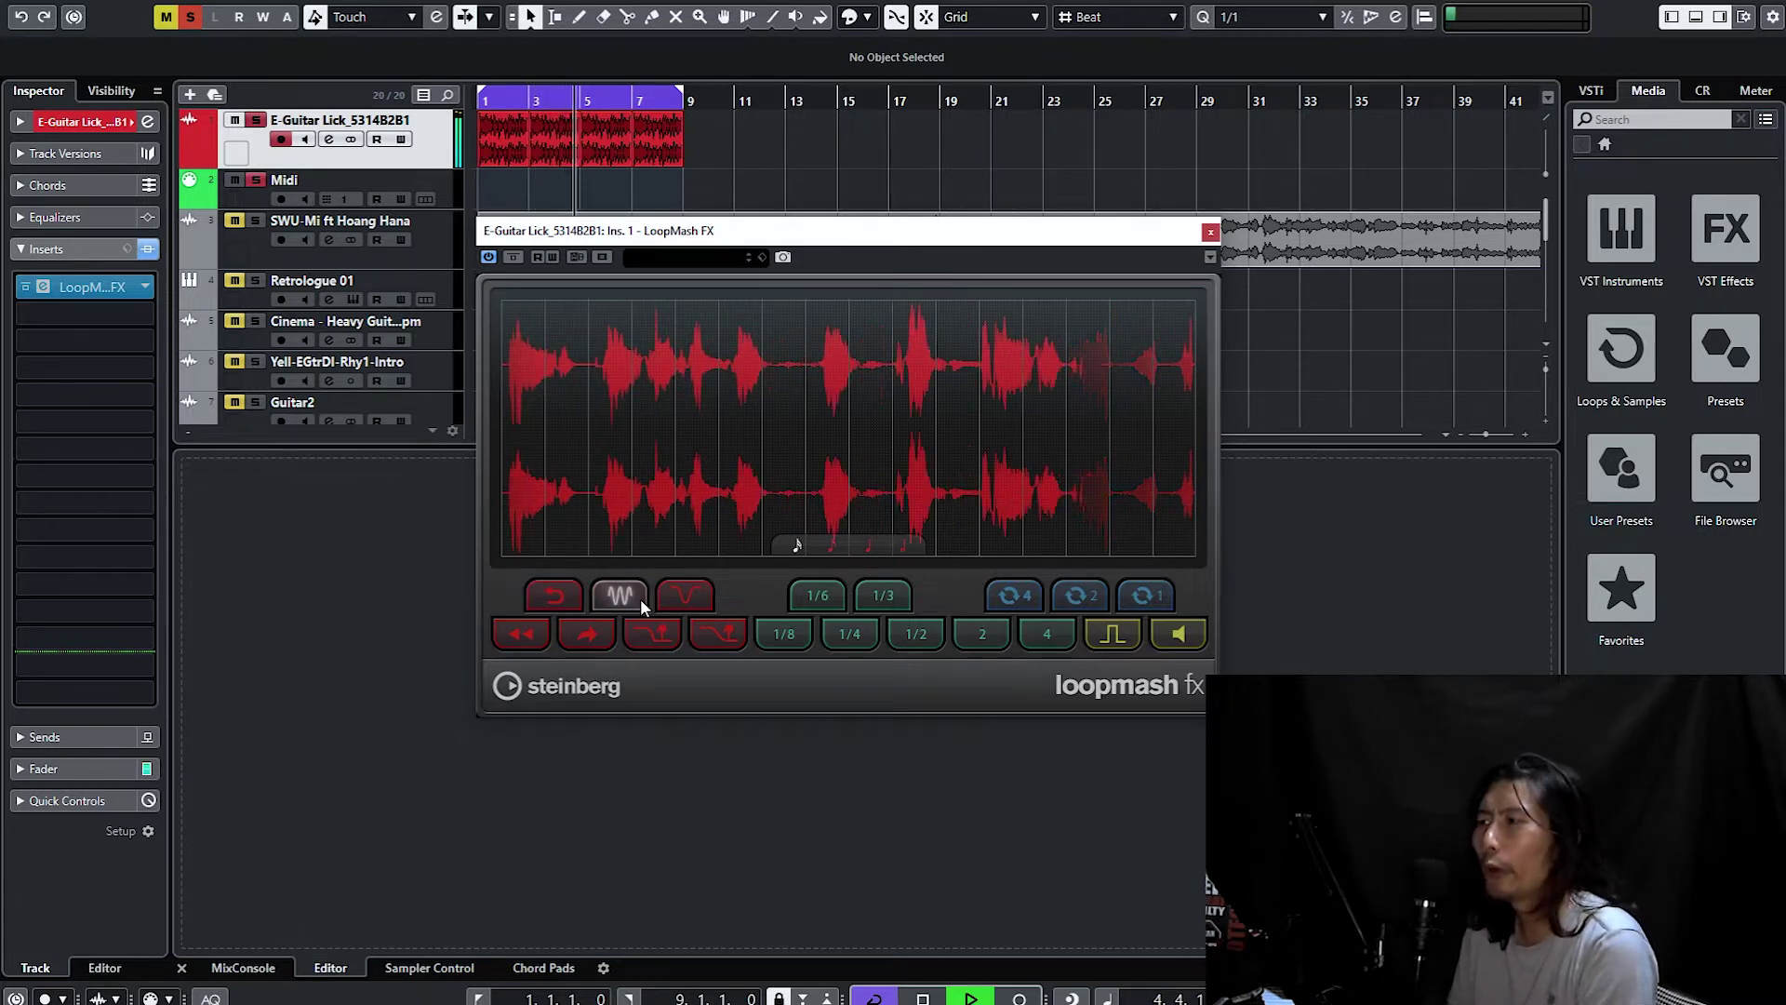
left_click(539, 633)
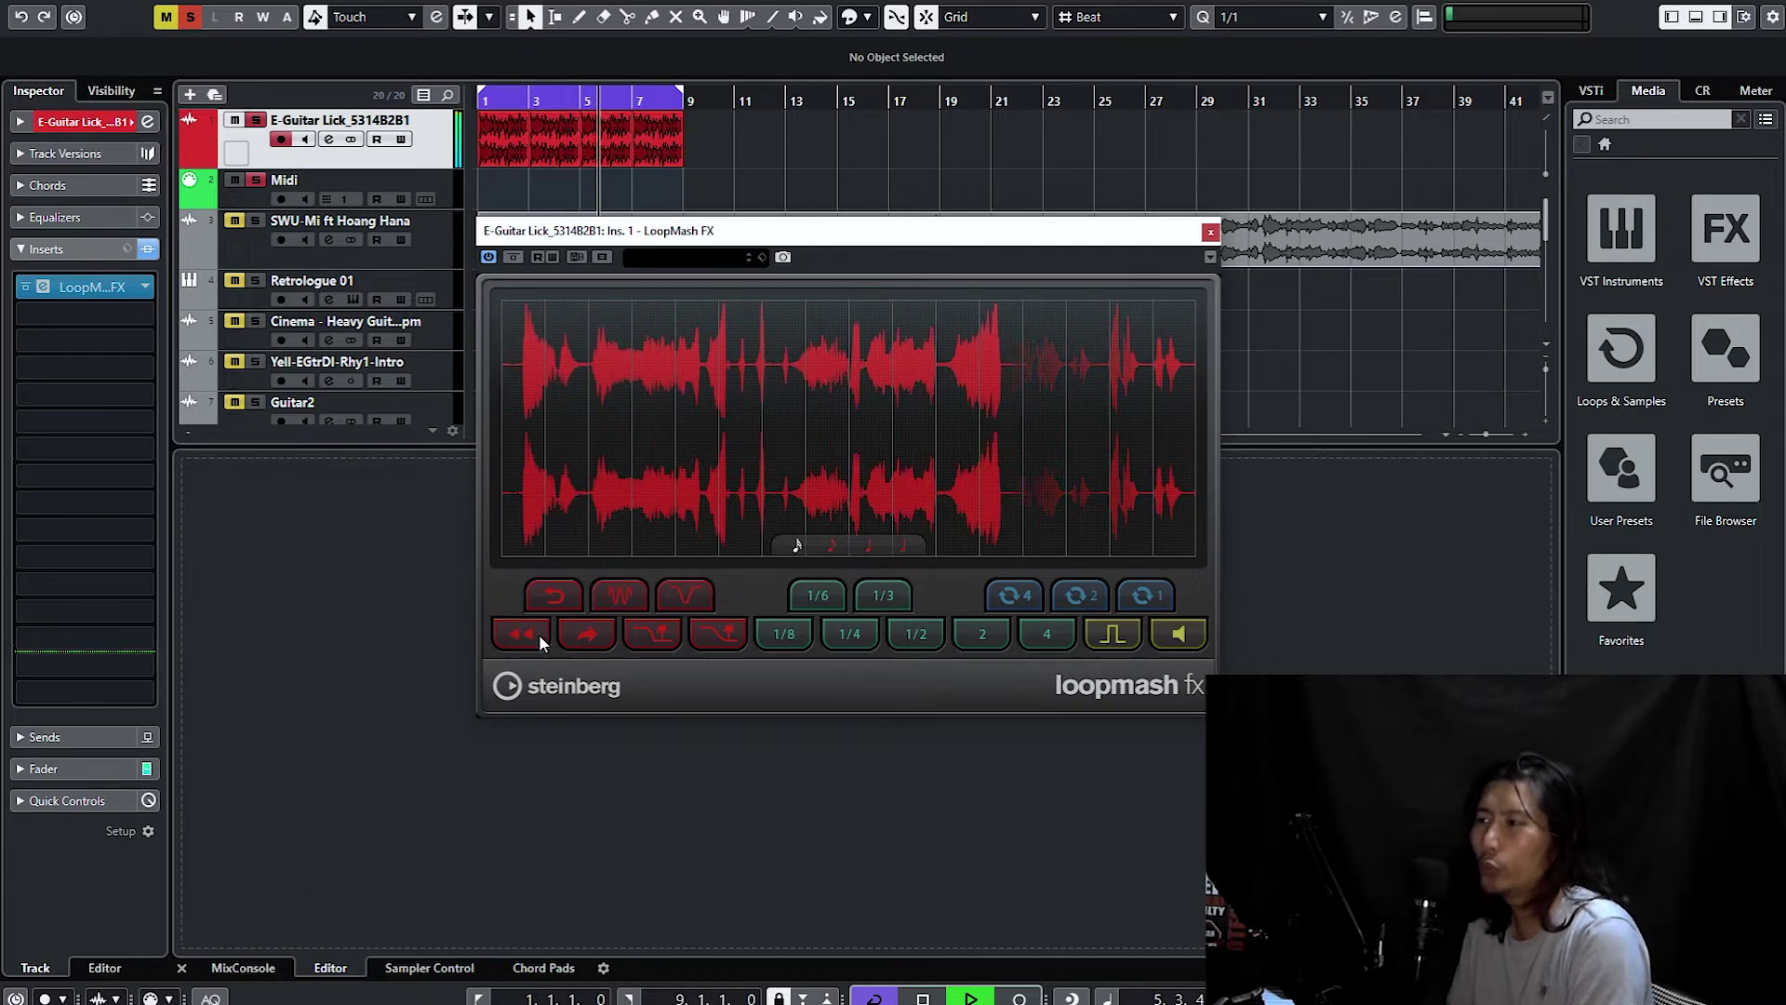
left_click(802, 601)
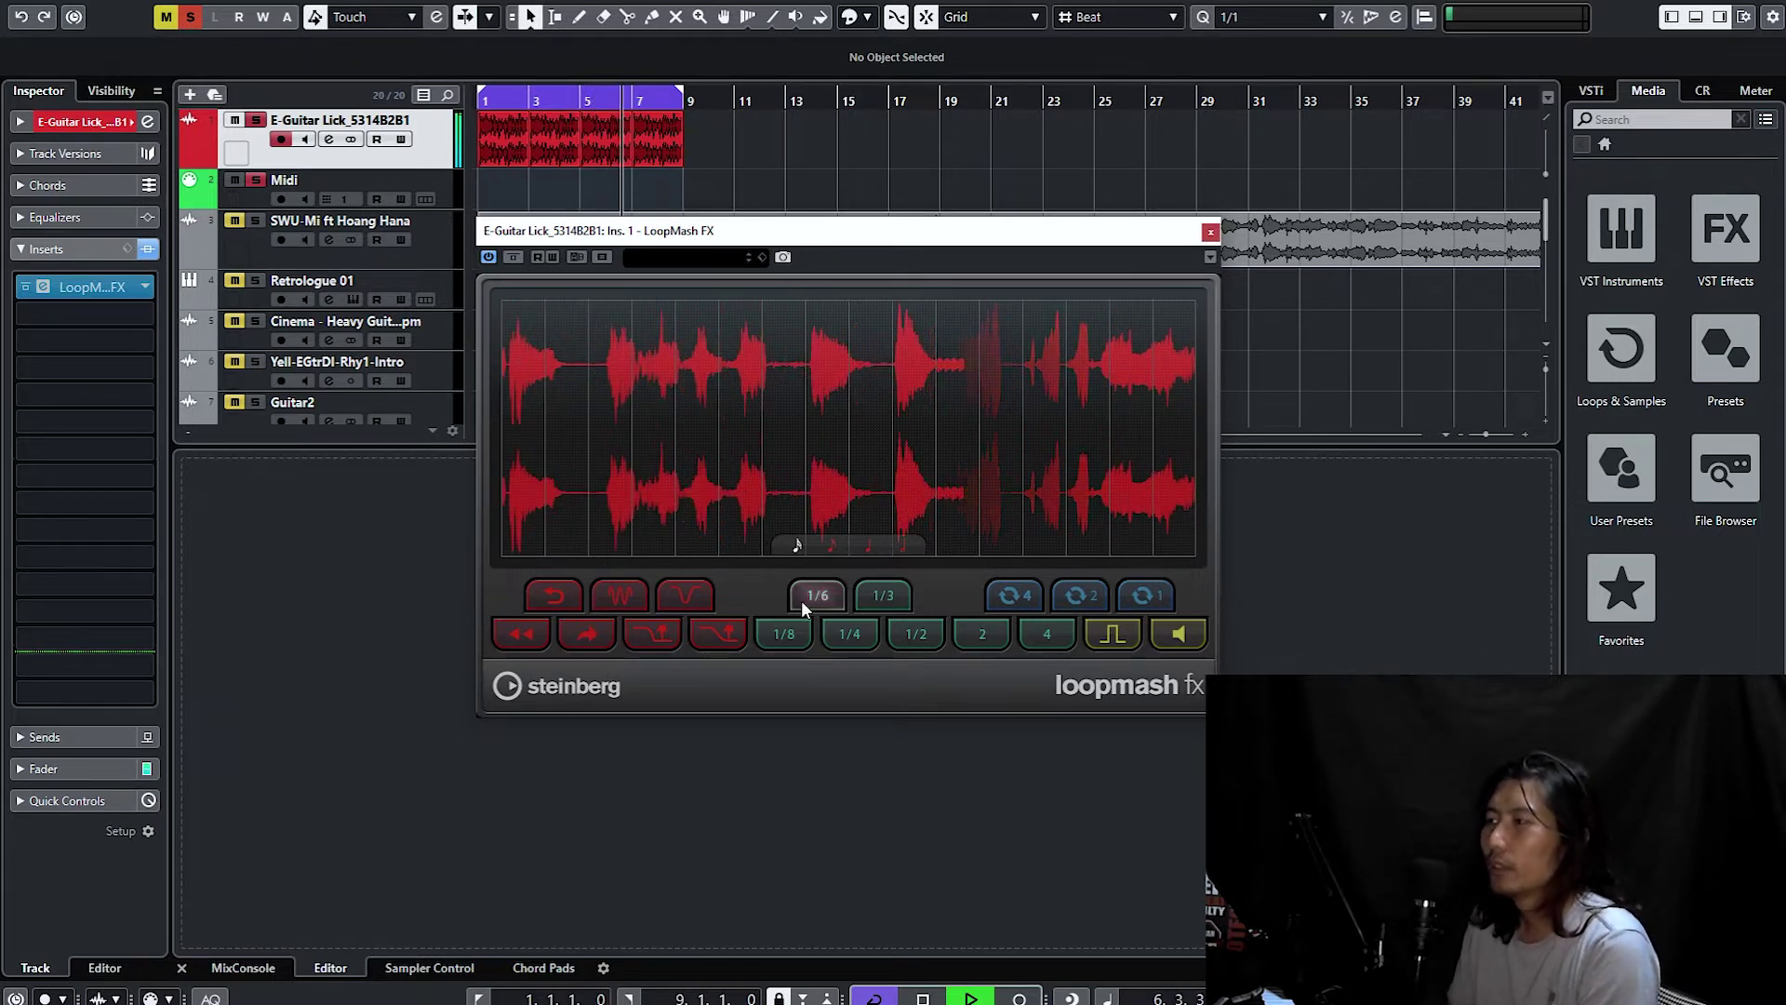
left_click(768, 631)
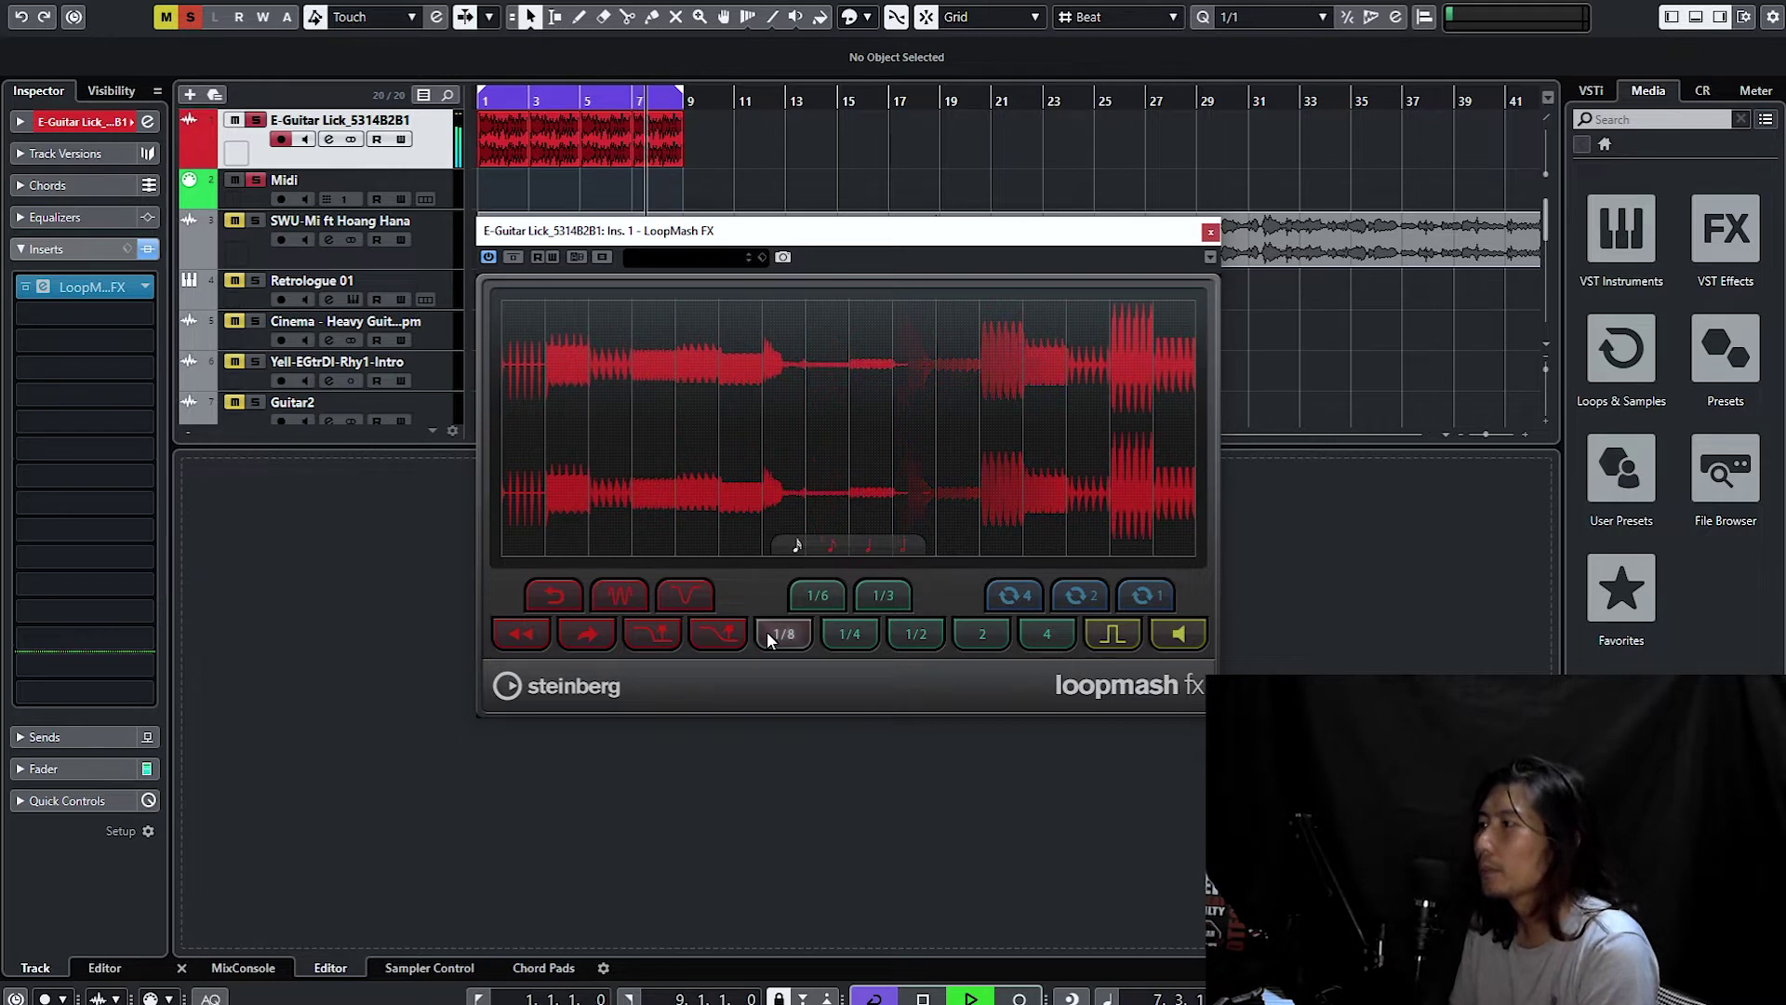
Audition the 2 and 4 effects, the yellow staccato effect, and the 1, 2 and 4 cycles on the playing loop.
left_click(983, 633)
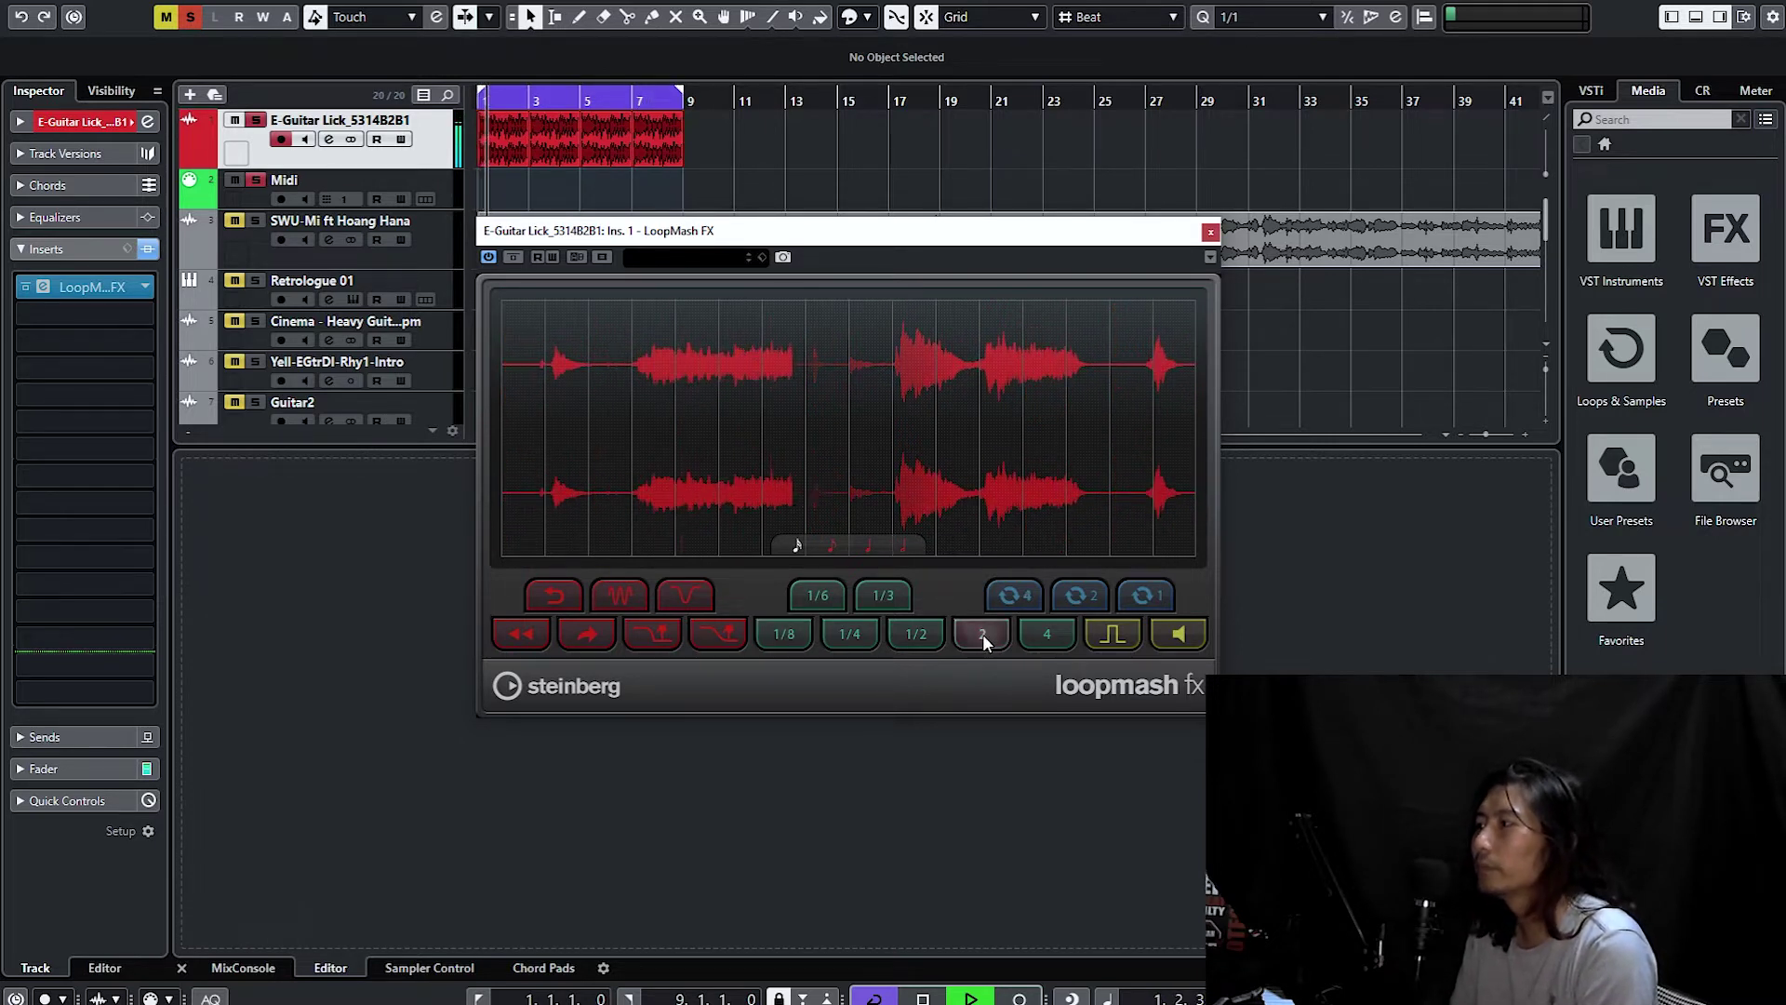
left_click(1045, 633)
left_click(1112, 633)
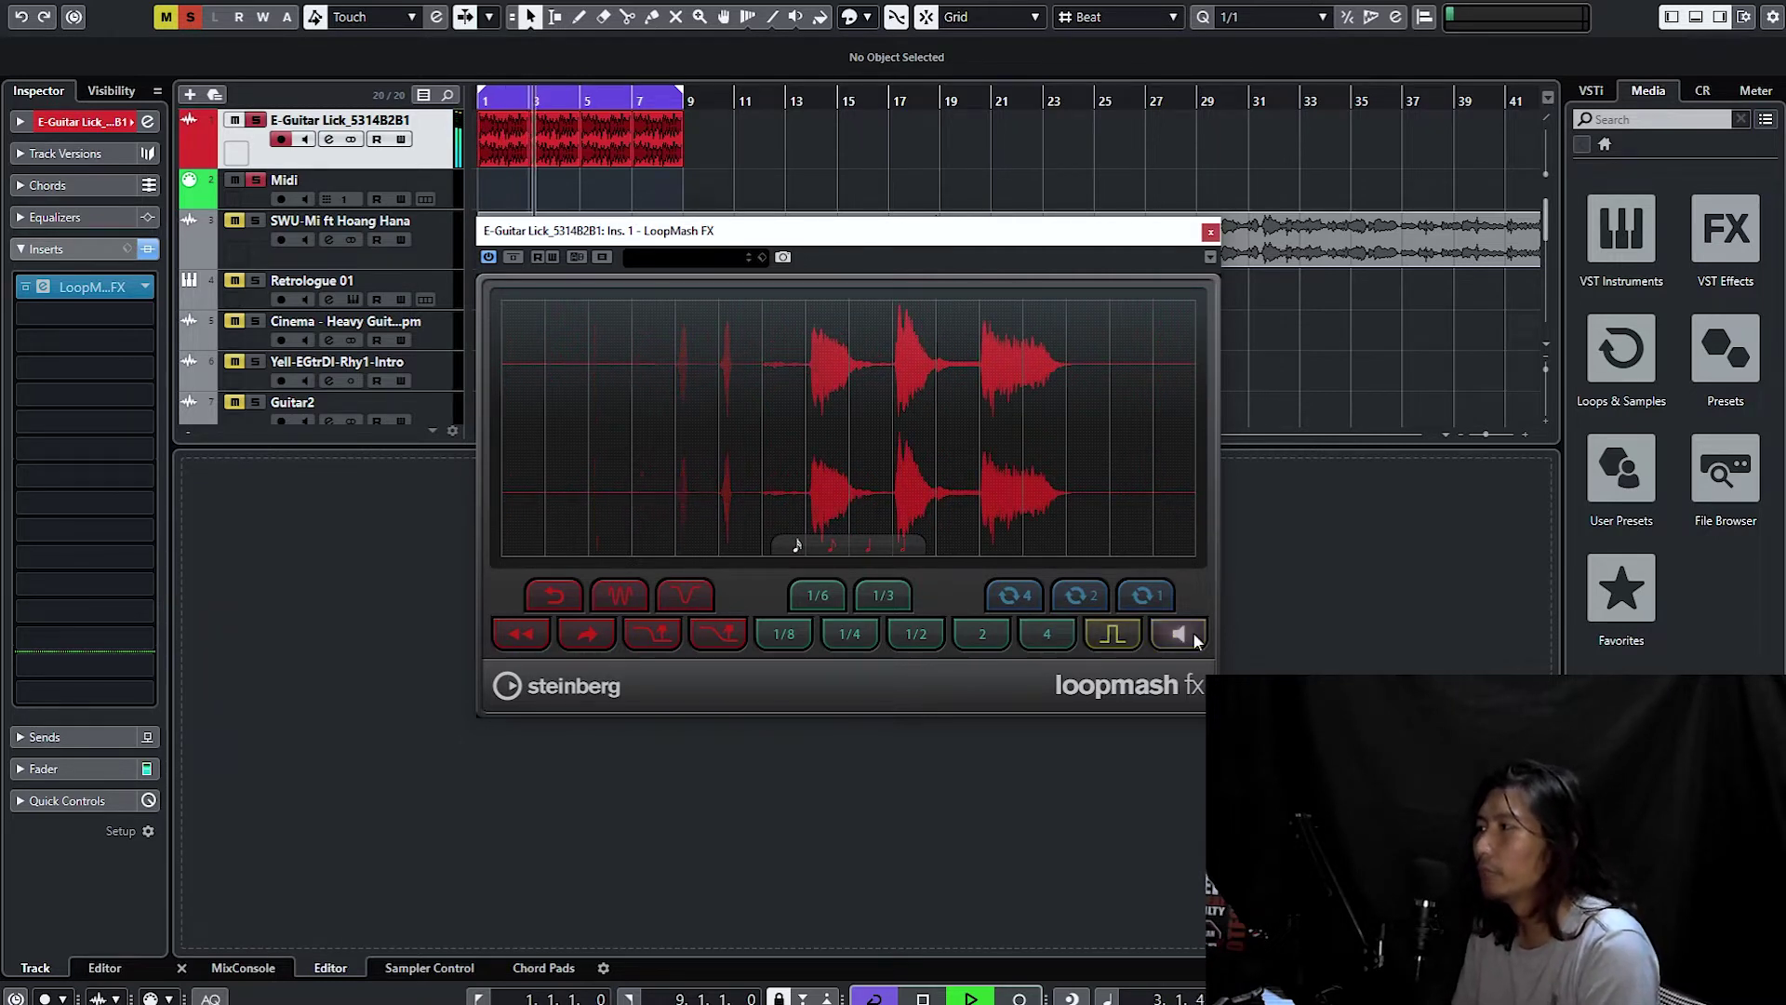
left_click(1146, 595)
left_click(1094, 593)
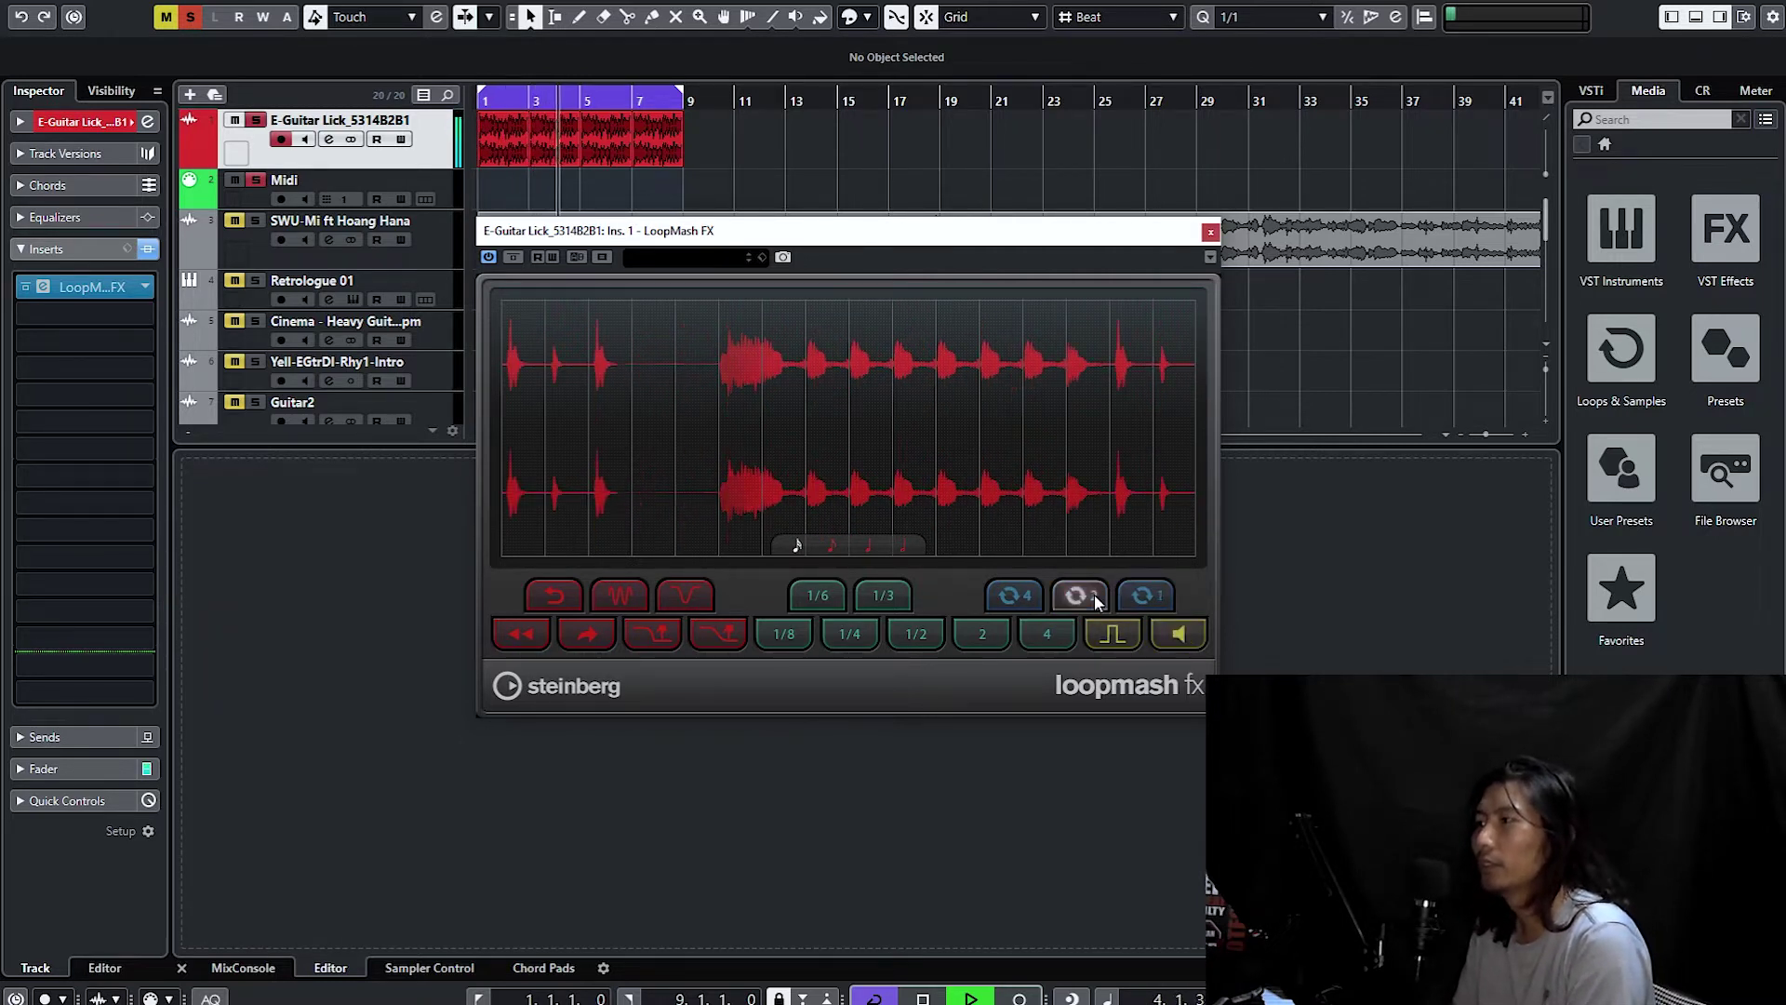
left_click(1010, 595)
left_click(1073, 593)
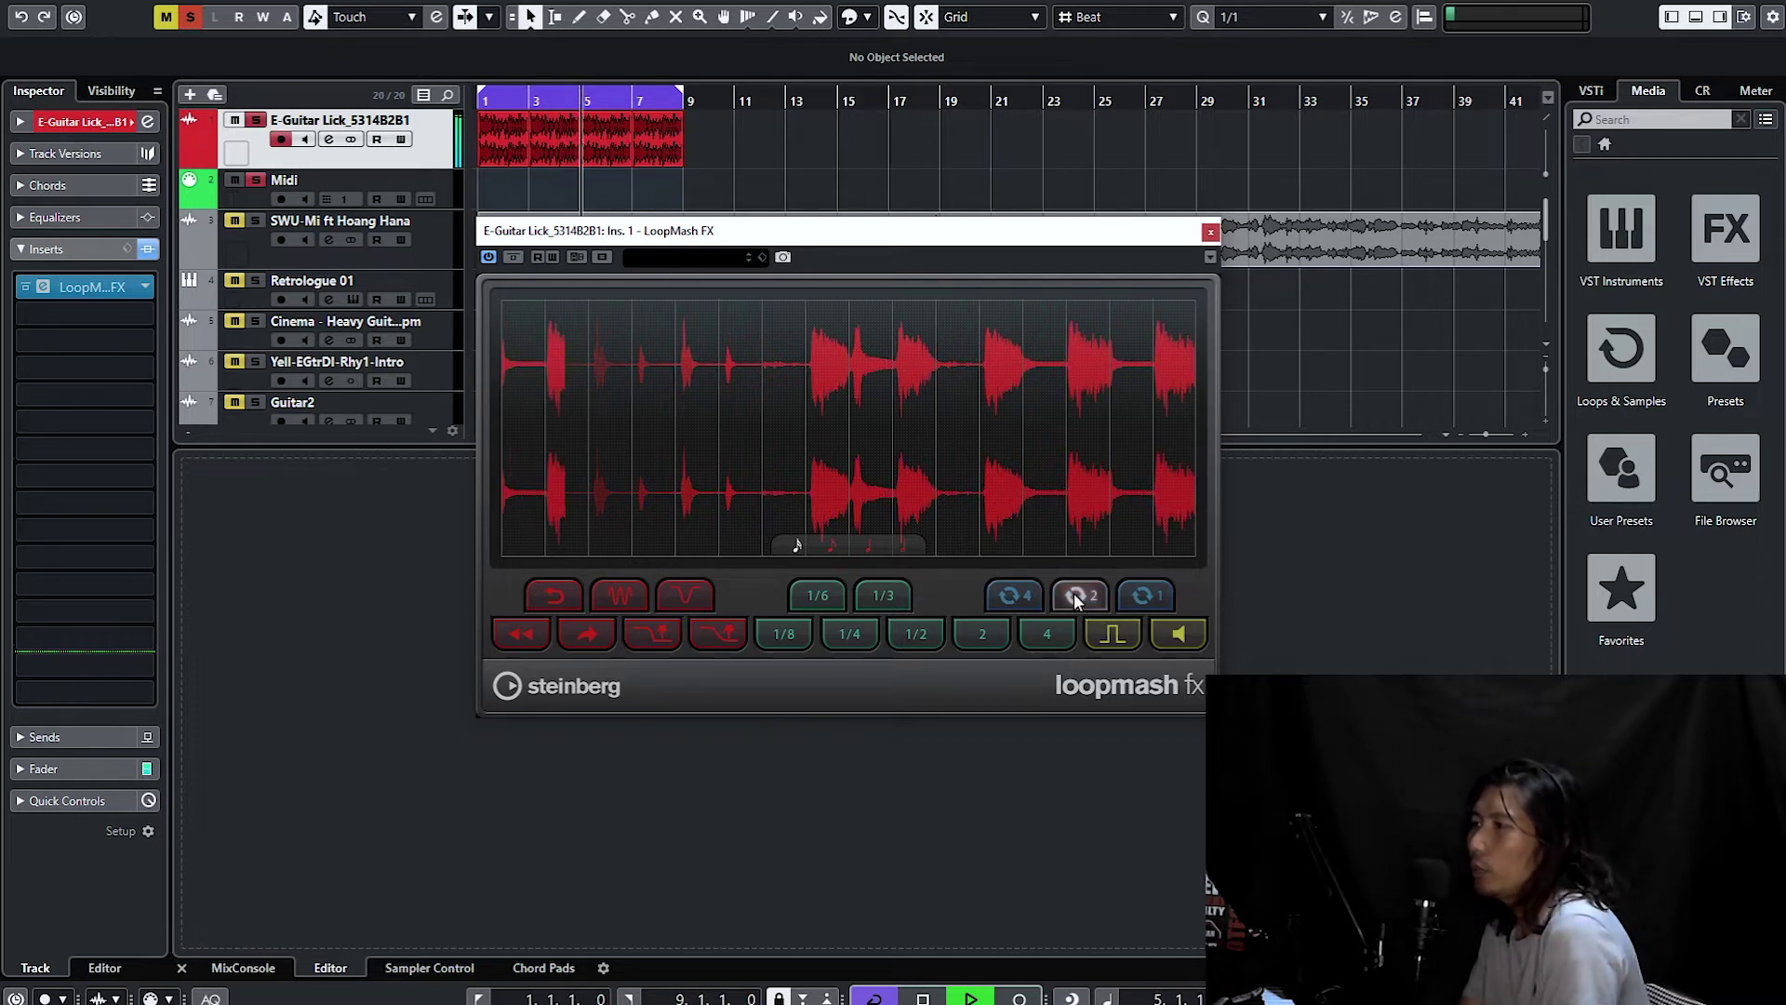
Switch the LoopMash FX quantize grid to half notes and audition the red effects during playback.
left_click(901, 549)
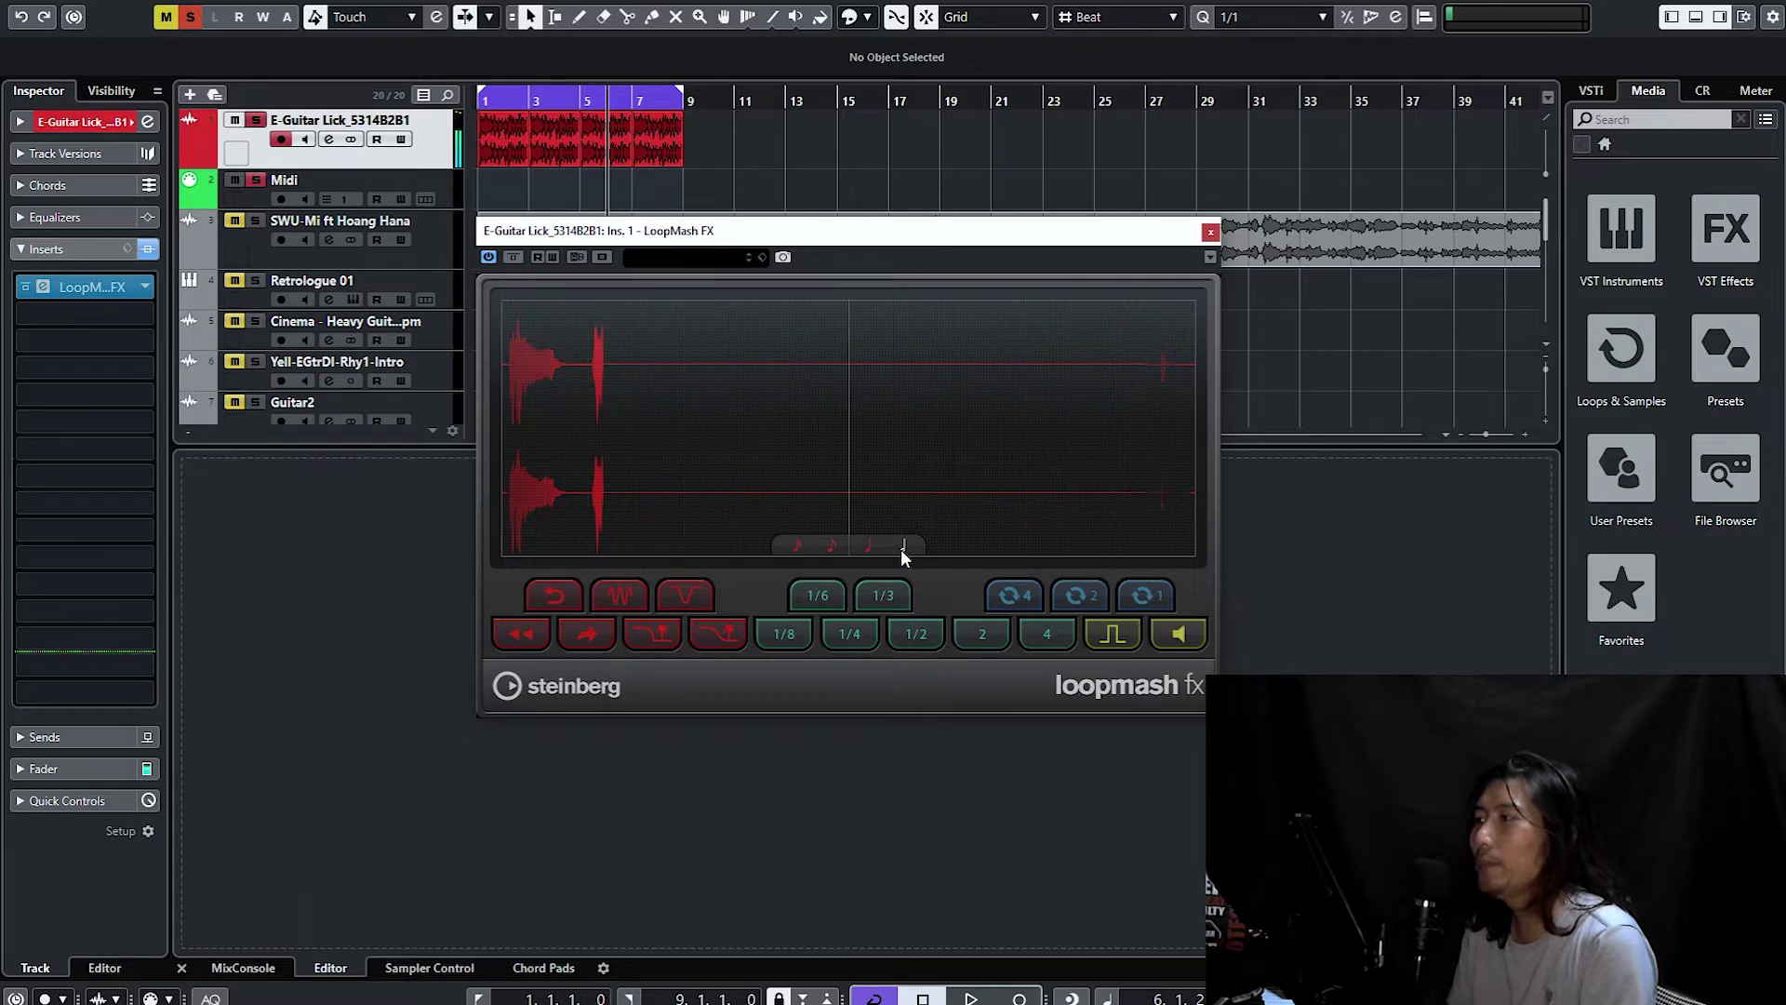
key("space")
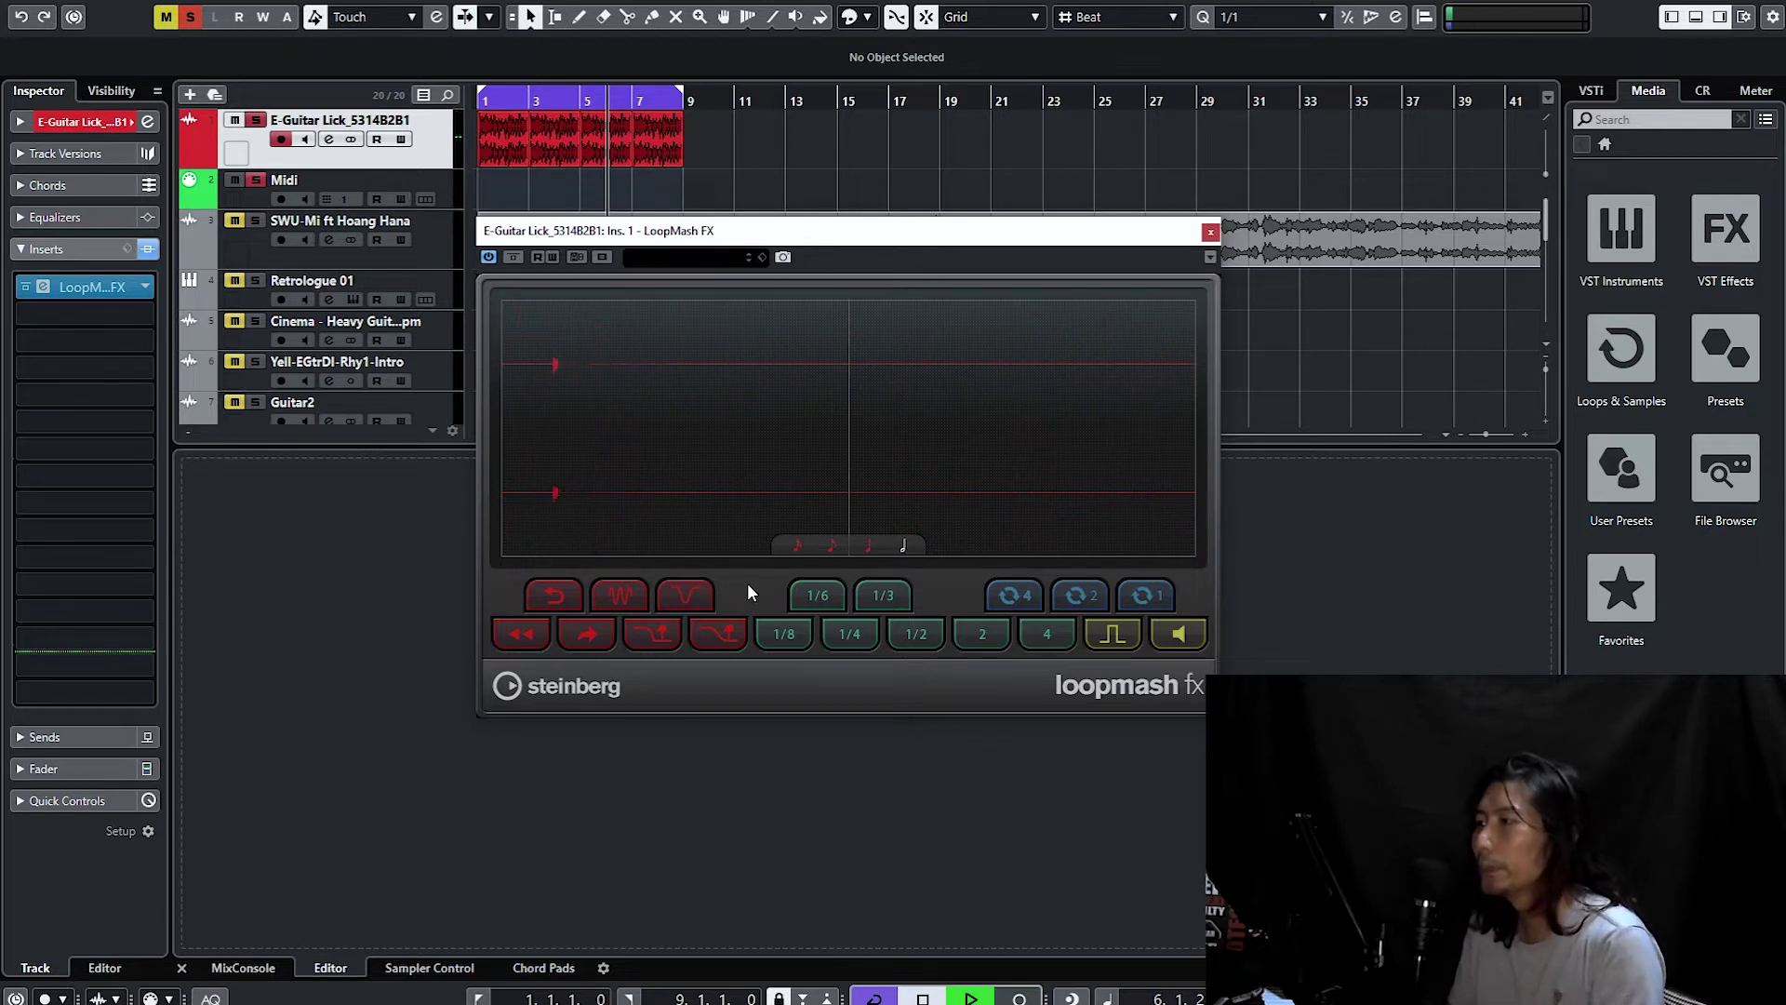
left_click(554, 597)
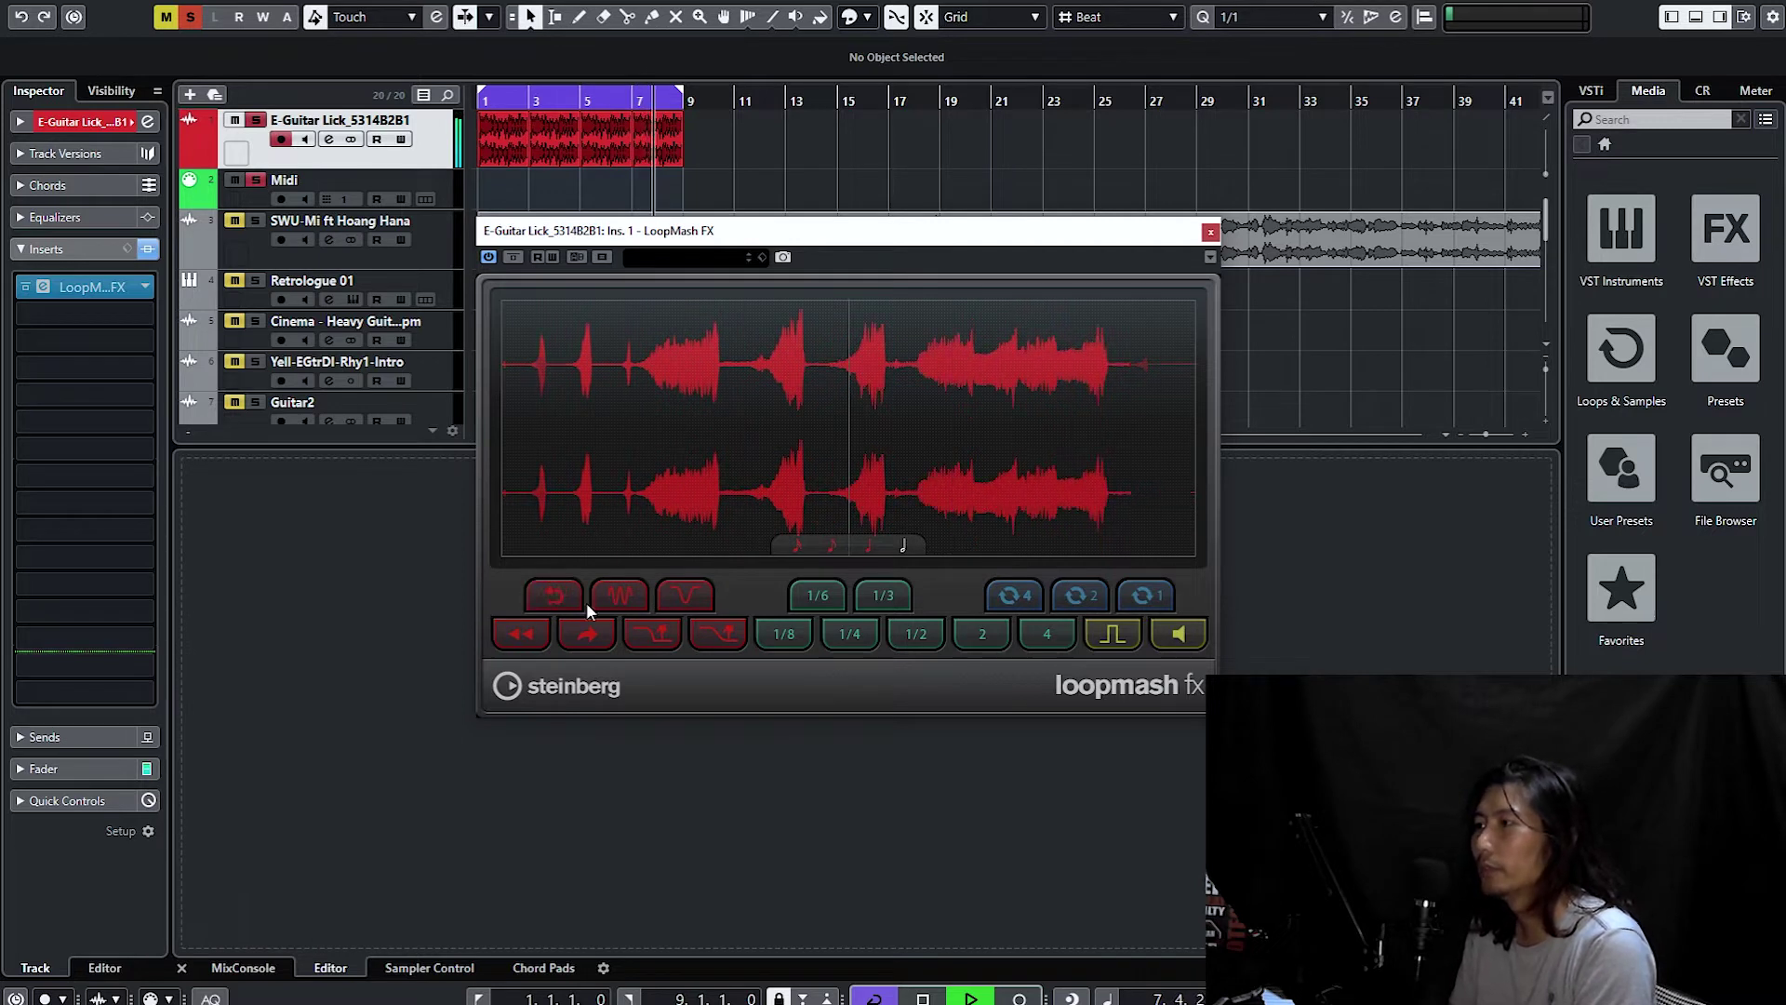
left_click(684, 600)
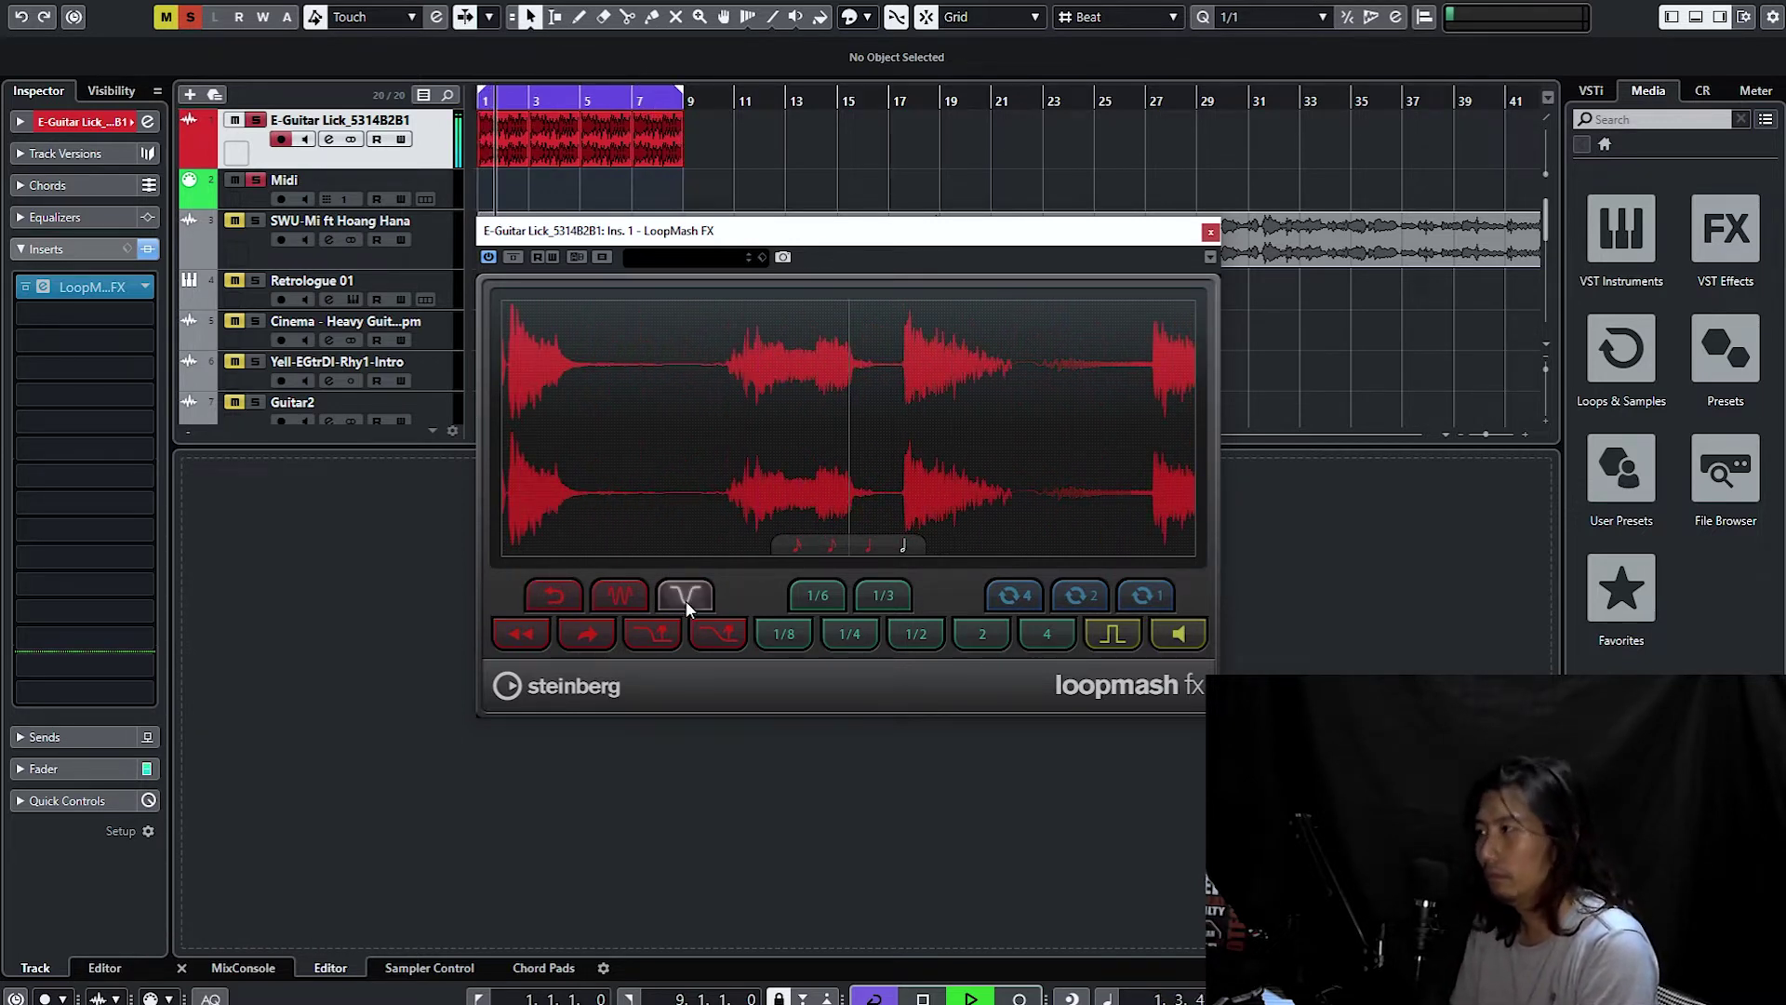
left_click(646, 630)
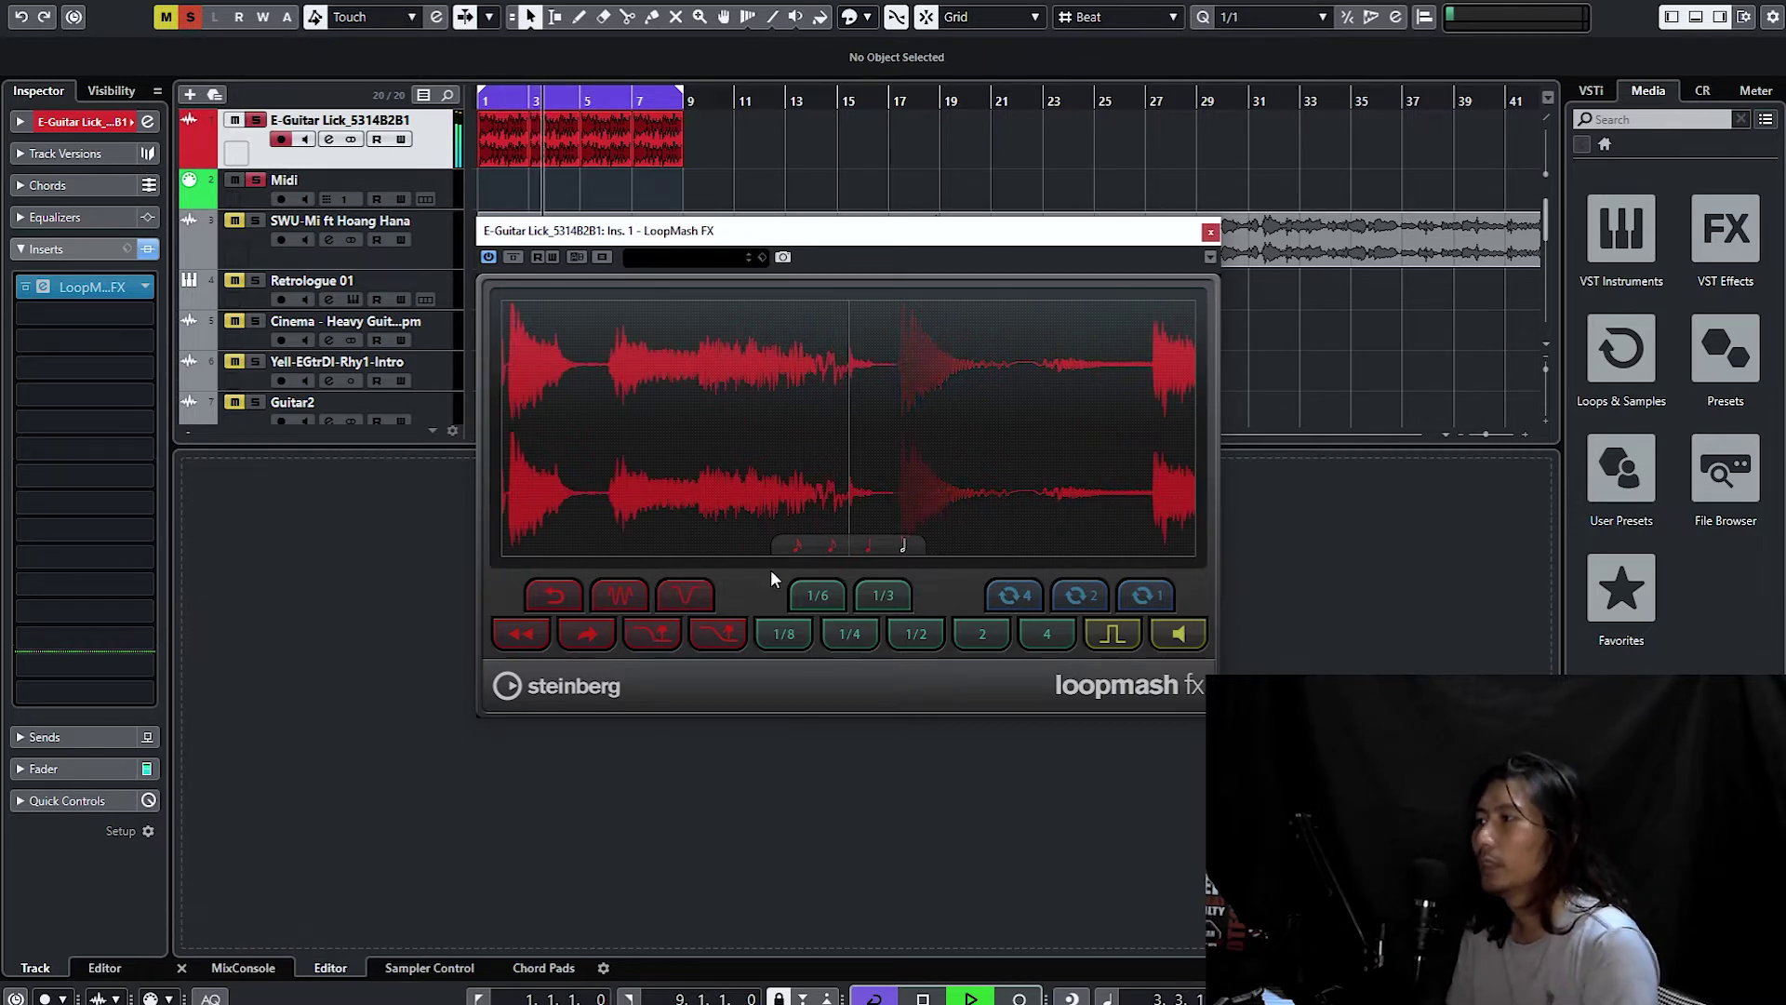
Audition the V-shaped red effect on the sixteenth-note grid and set the quantize grid to eighth notes.
left_click(675, 595)
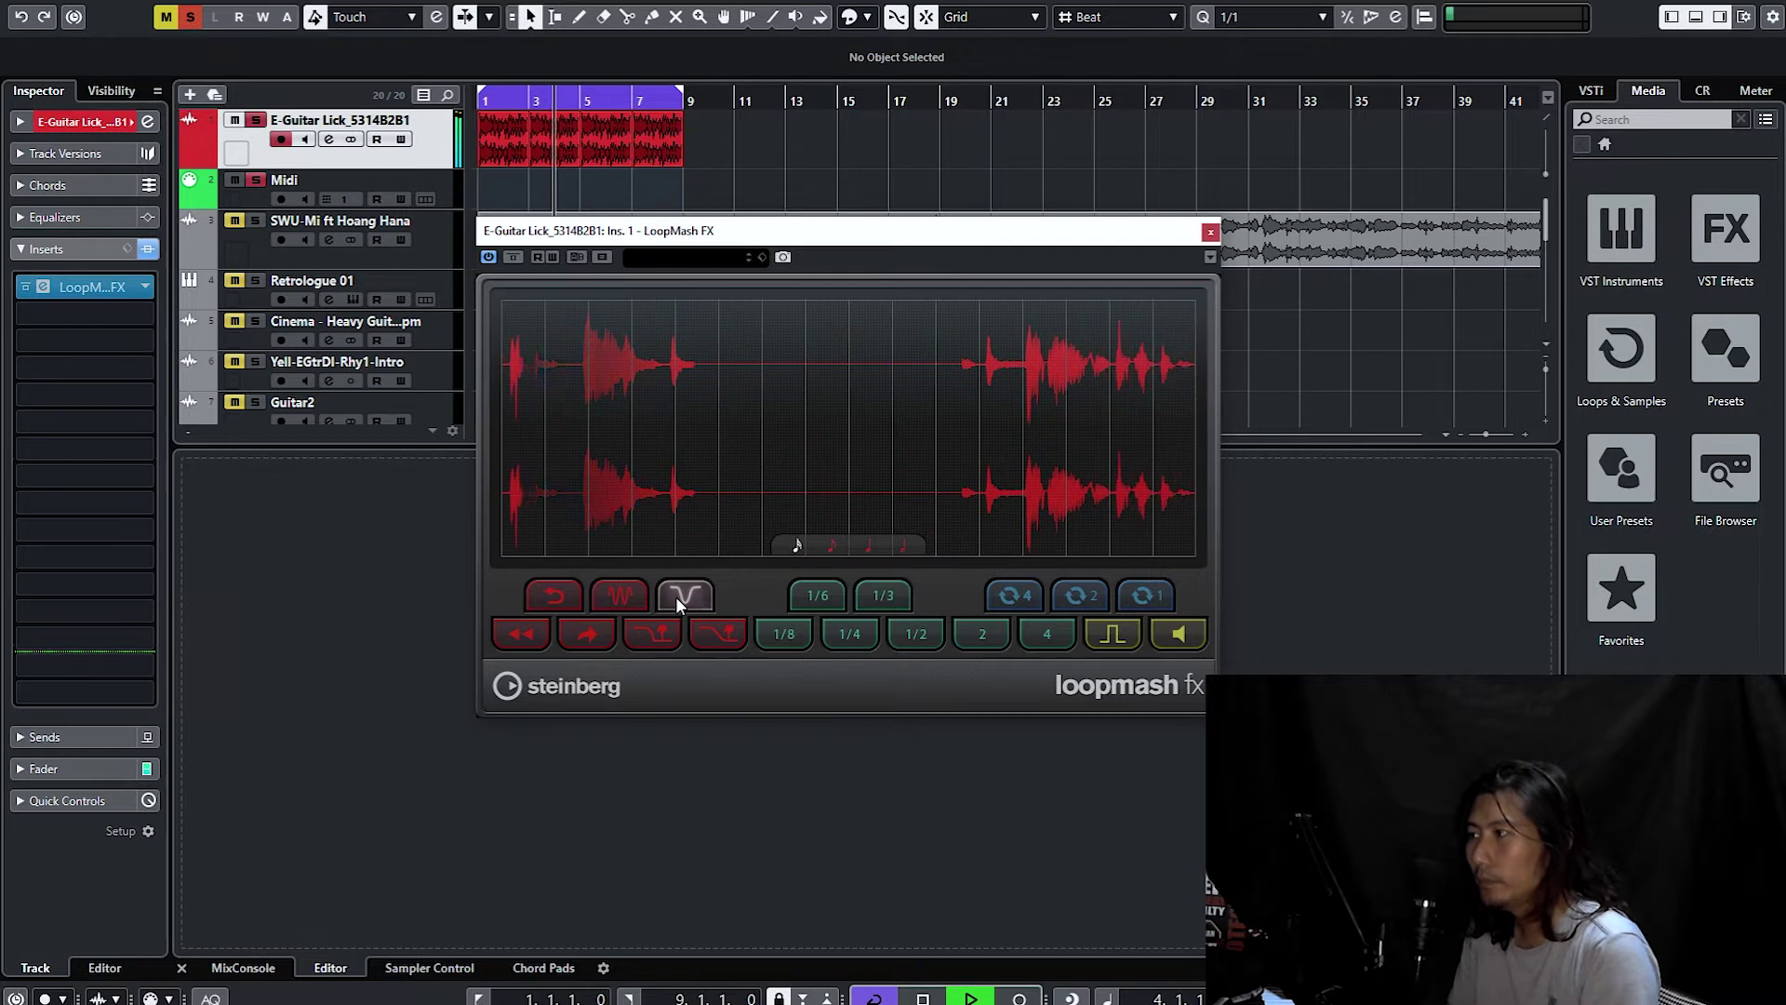
left_click(690, 591)
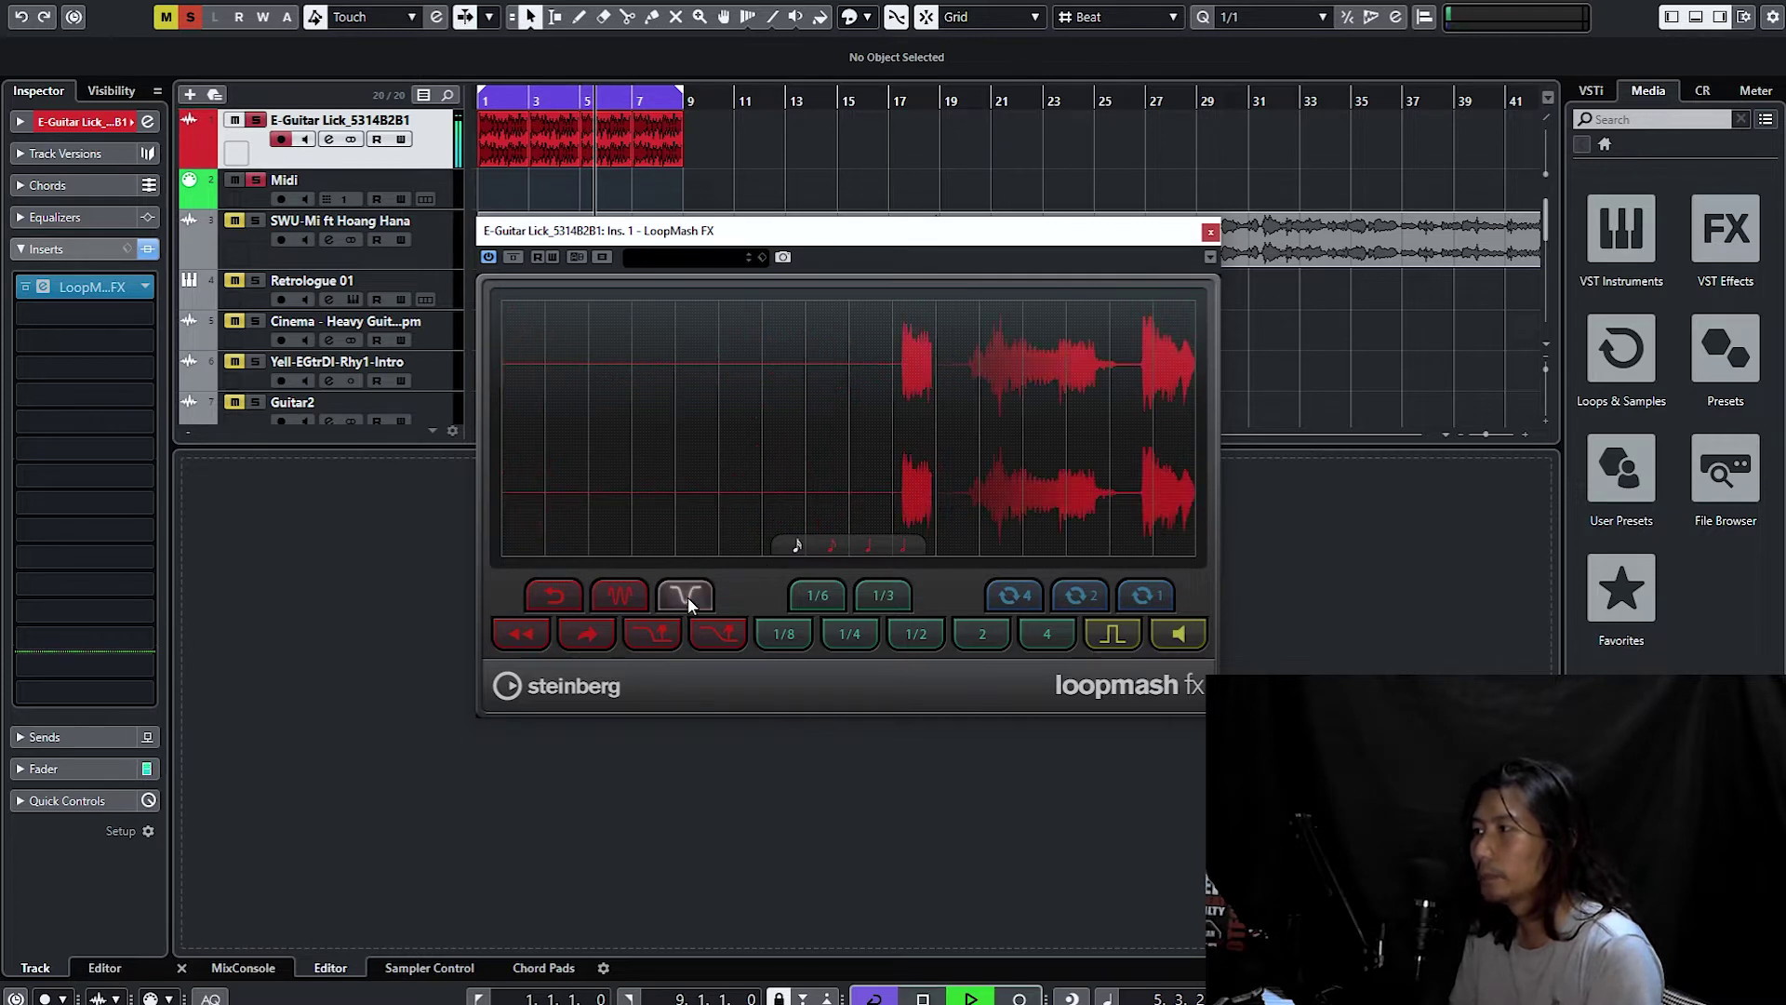
left_click(833, 545)
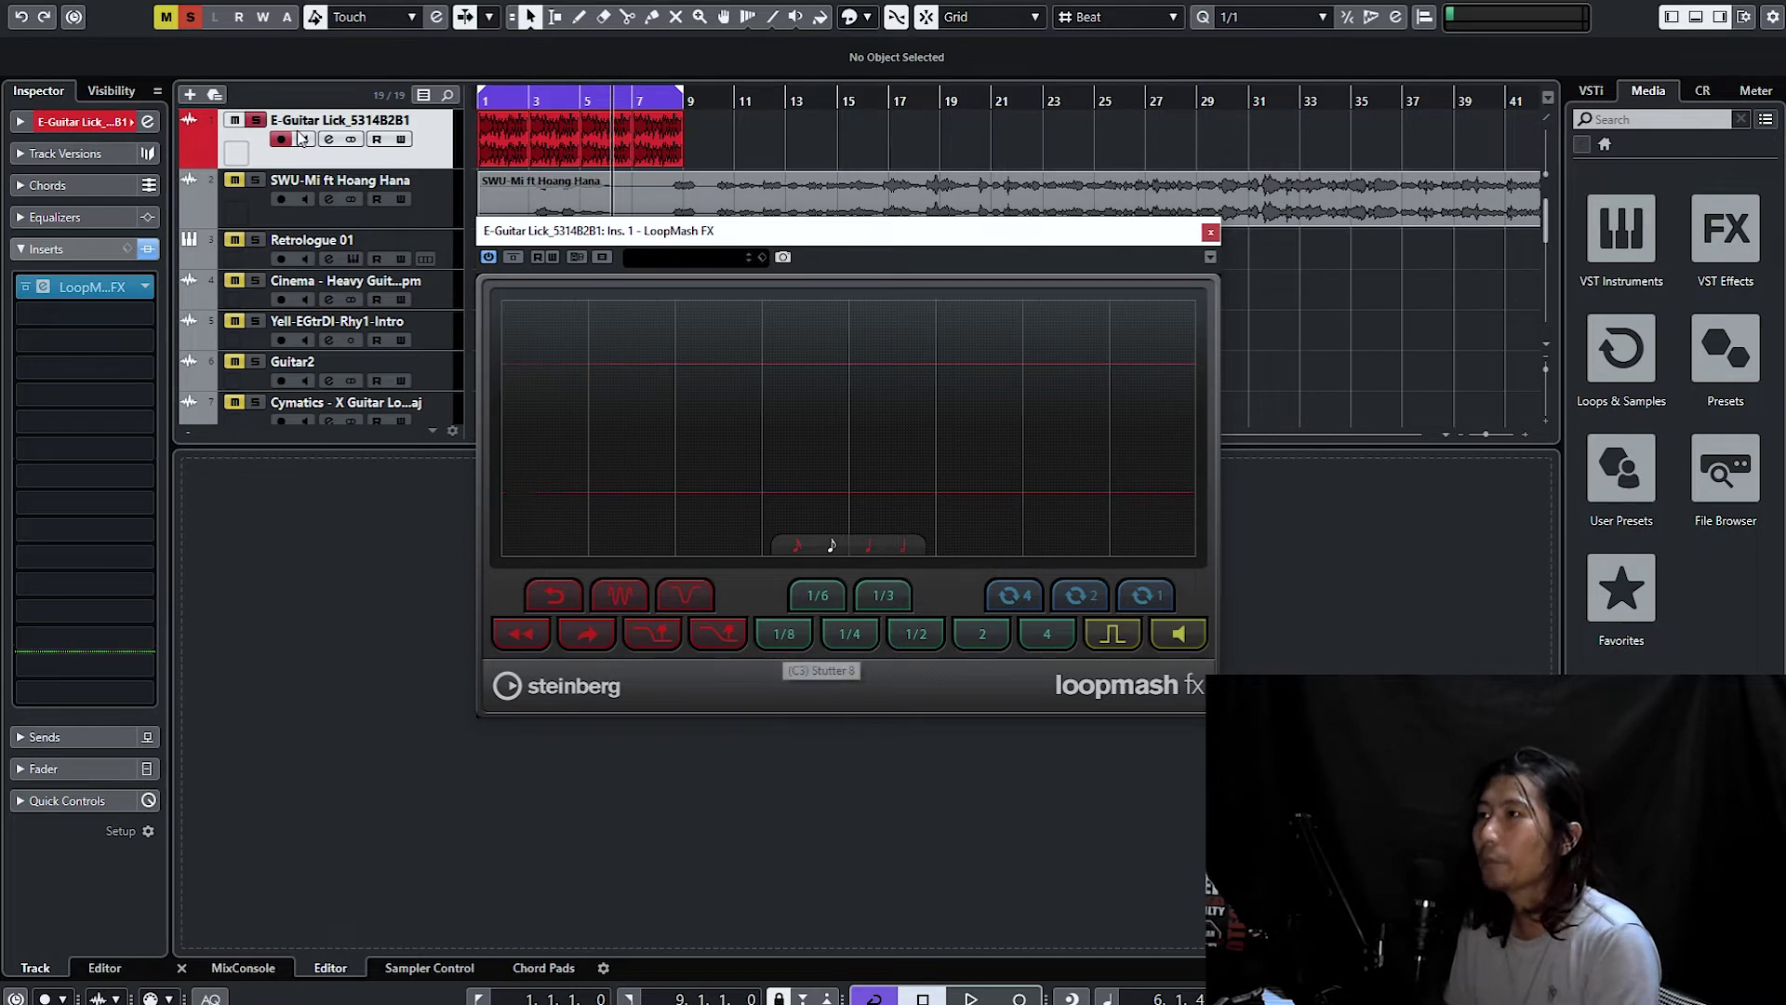
Add one MIDI track named "Midi Loop Mask" below the E-Guitar Lick track.
right_click(414, 156)
mouse_move(423, 163)
left_click(787, 208)
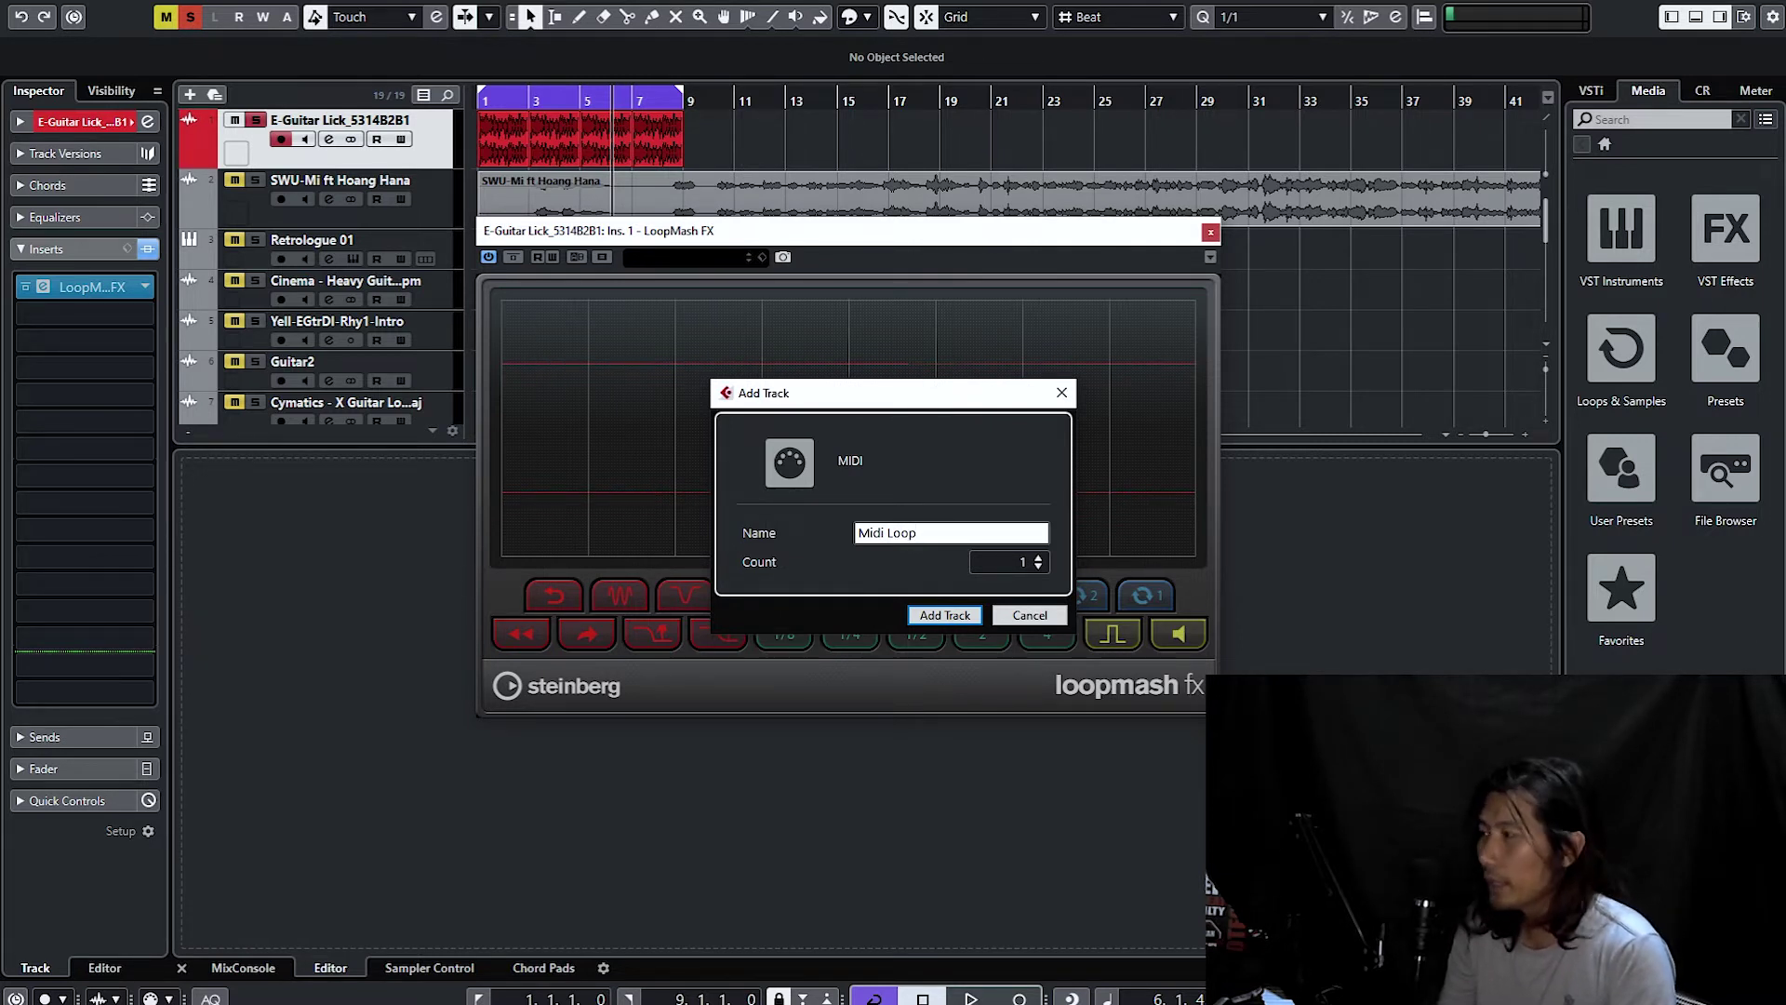
type("k")
key("Return")
Solo the Midi Loop Mask track and route its output to the LoopMash FX Midi In of the guitar track.
left_click(256, 180)
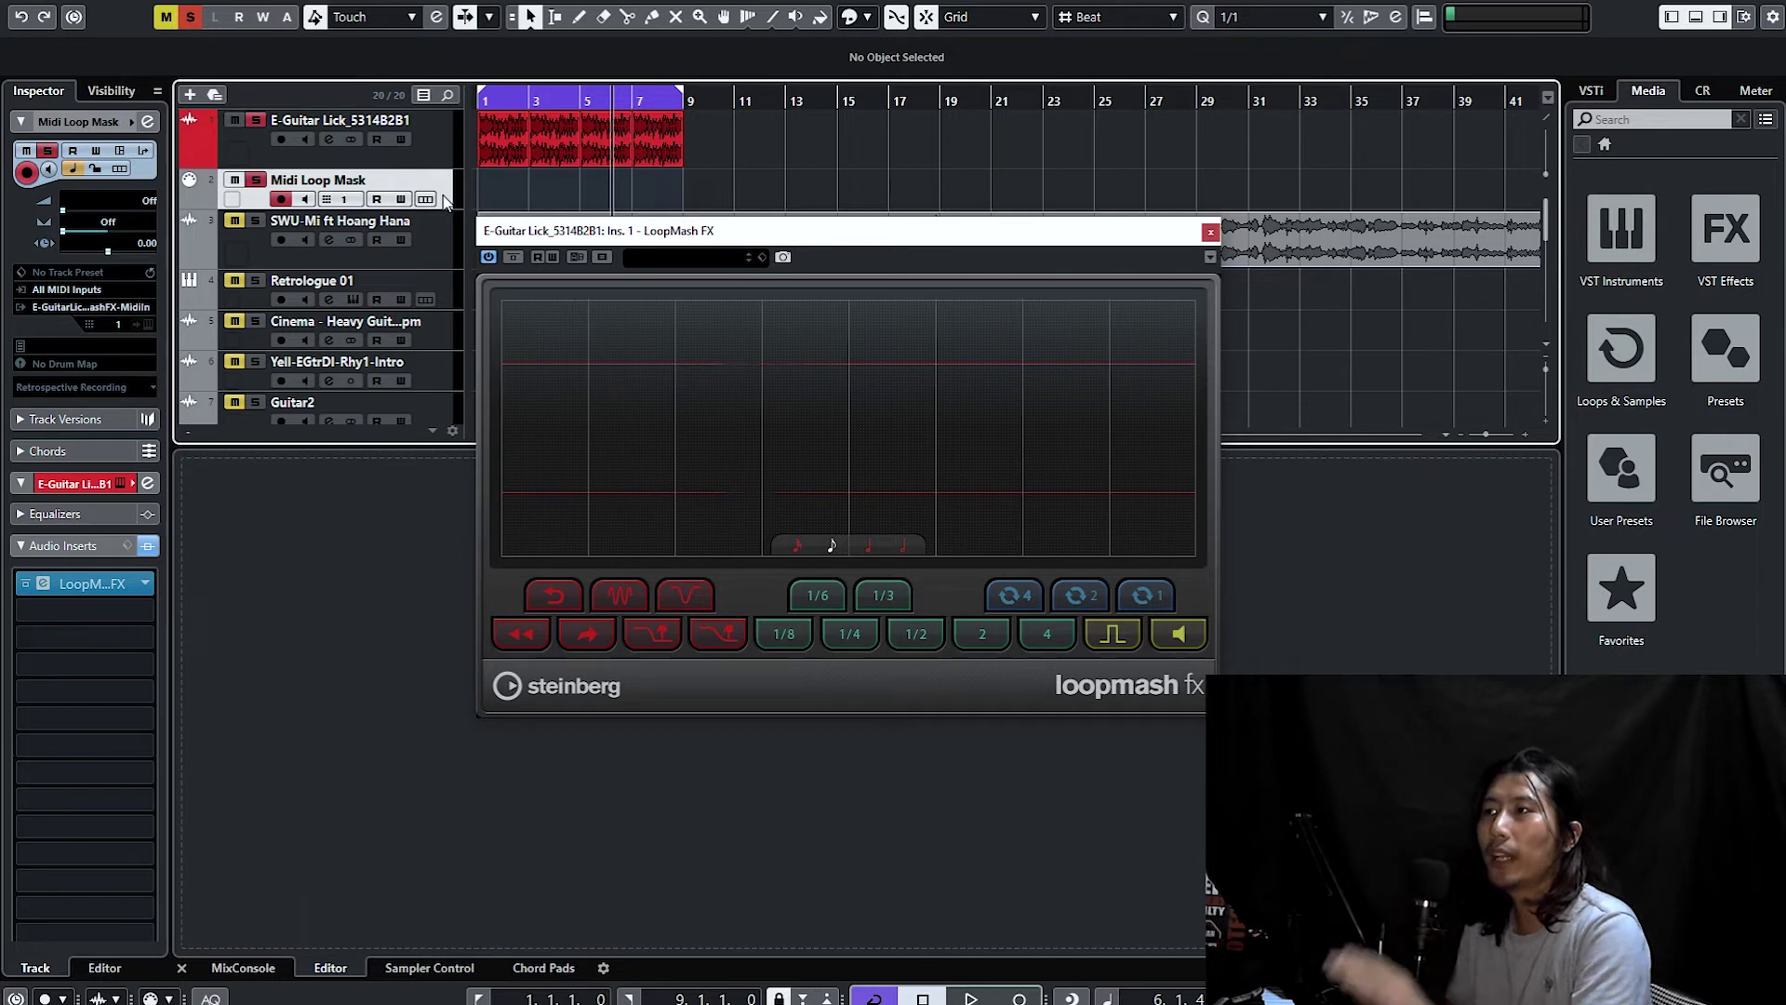
left_click(125, 309)
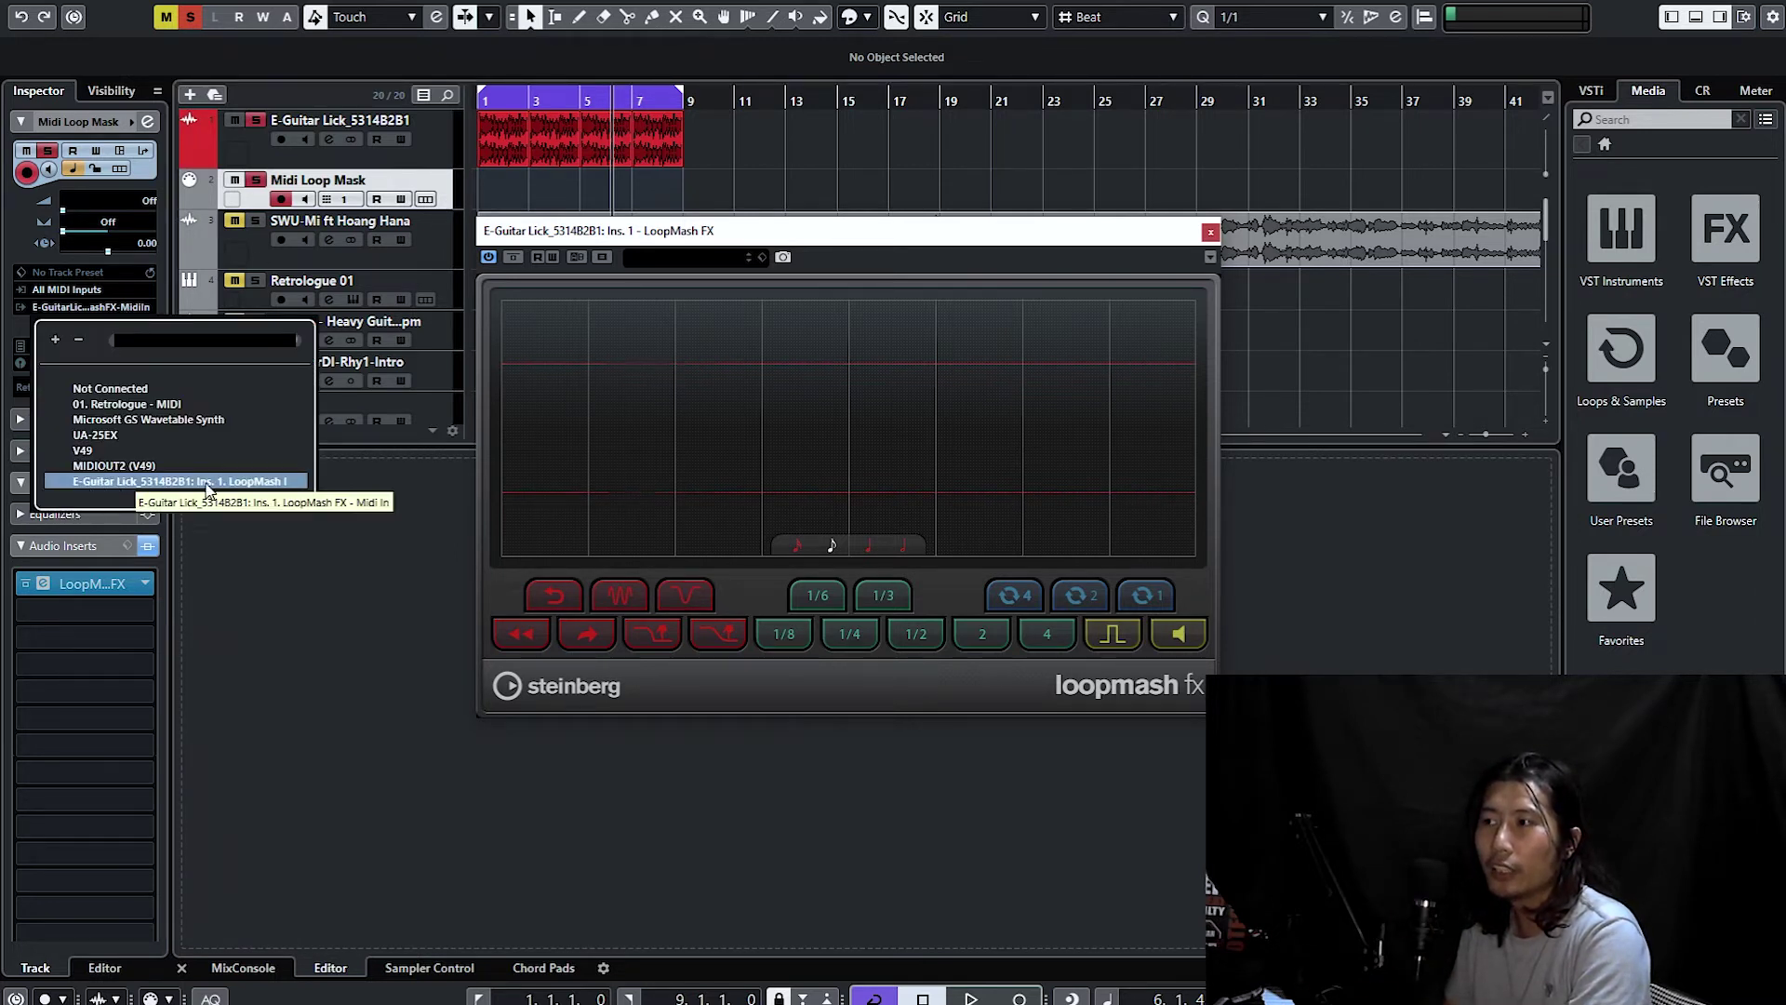
left_click(96, 481)
Rename the E-Guitar Lick audio track to "Loop Mask".
left_click(310, 167)
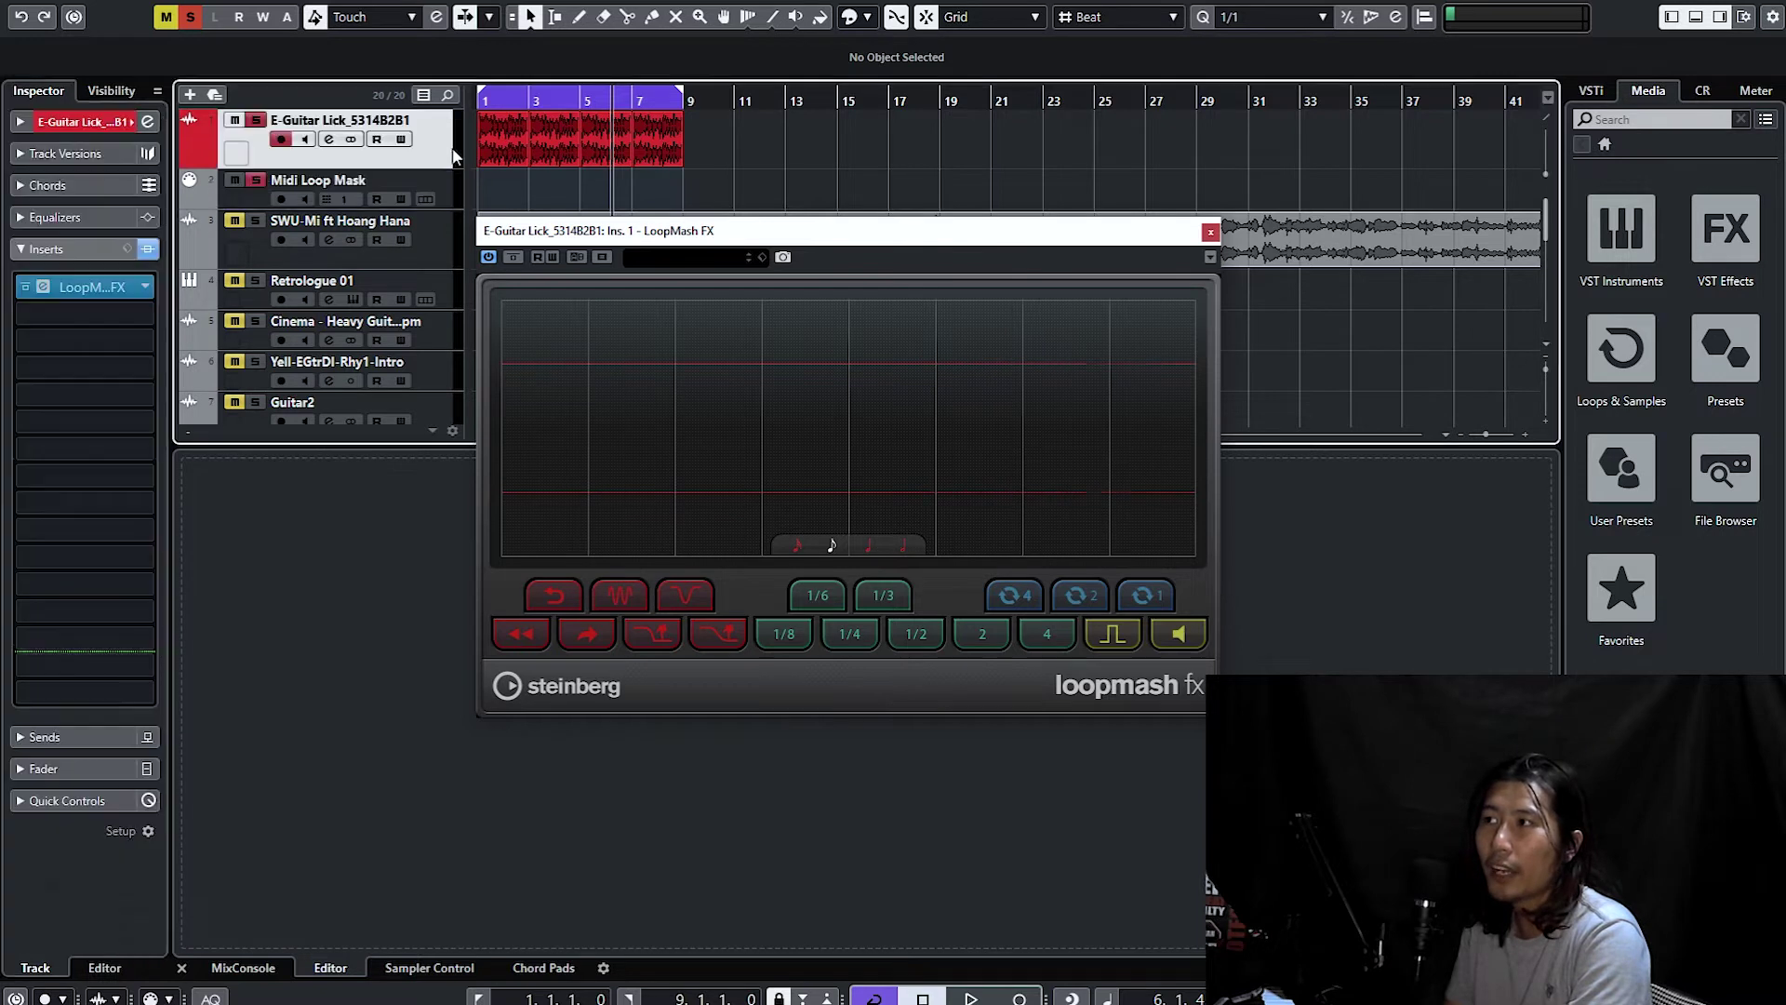
double_click(368, 120)
type("Loop")
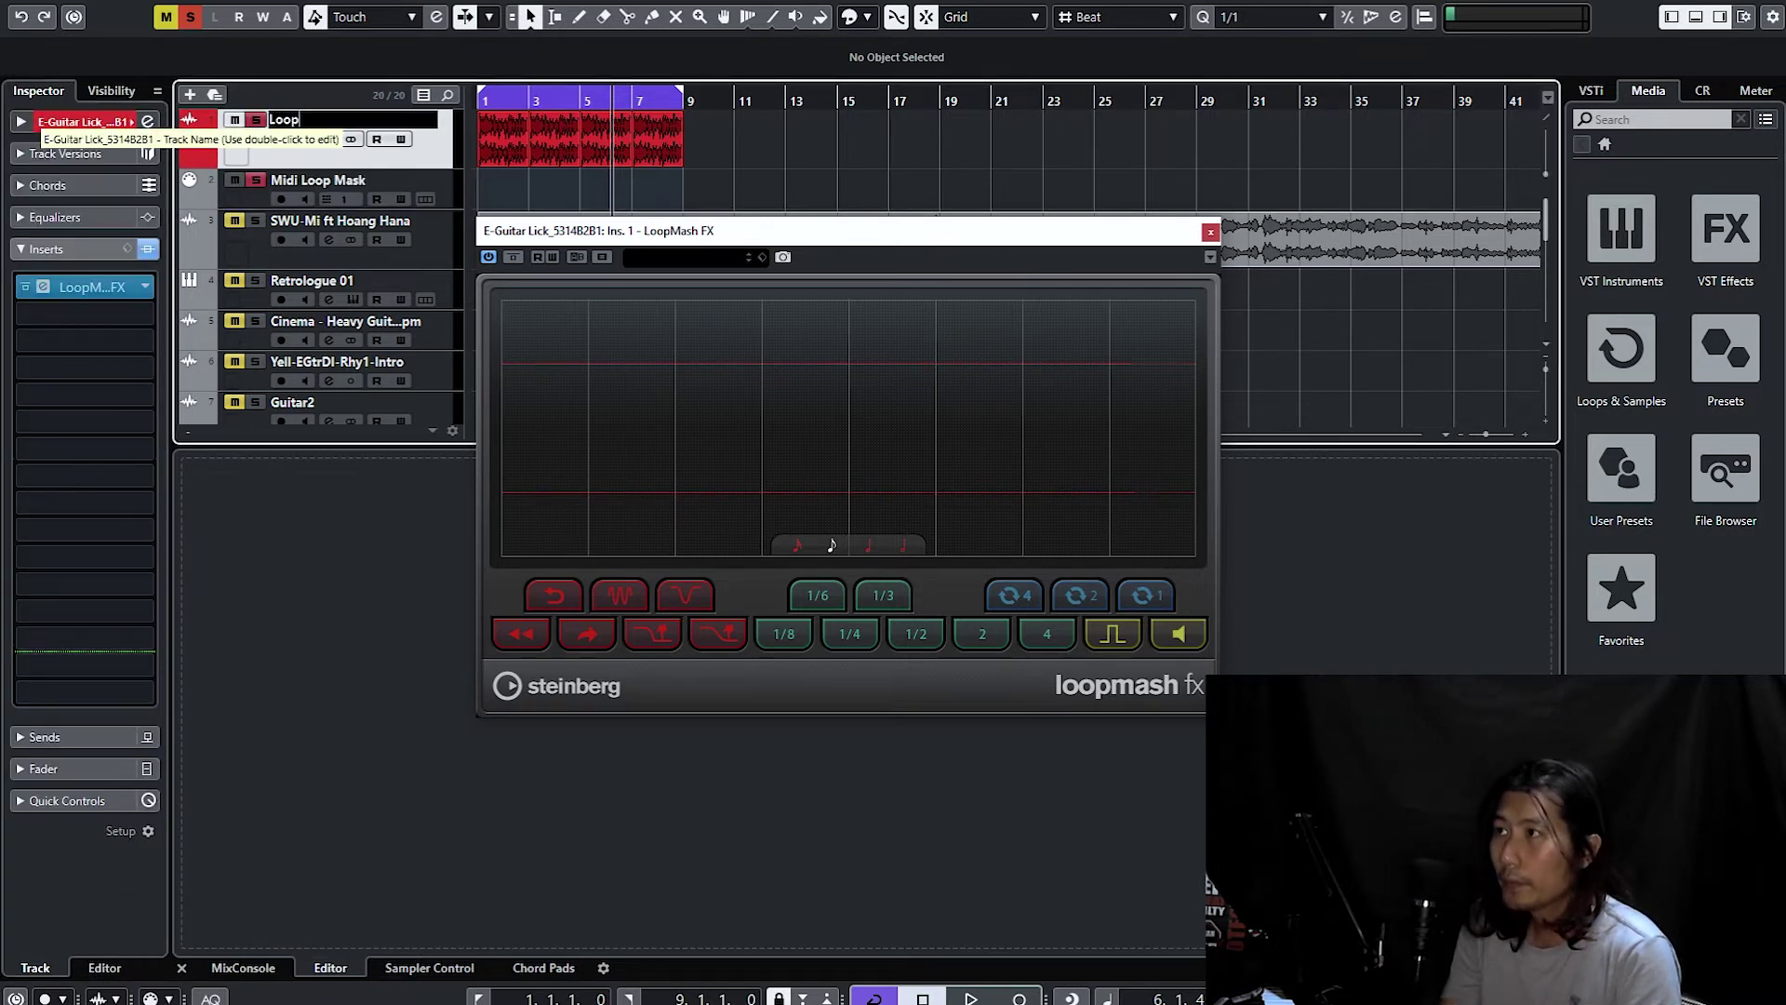
type(" Mask")
key("Return")
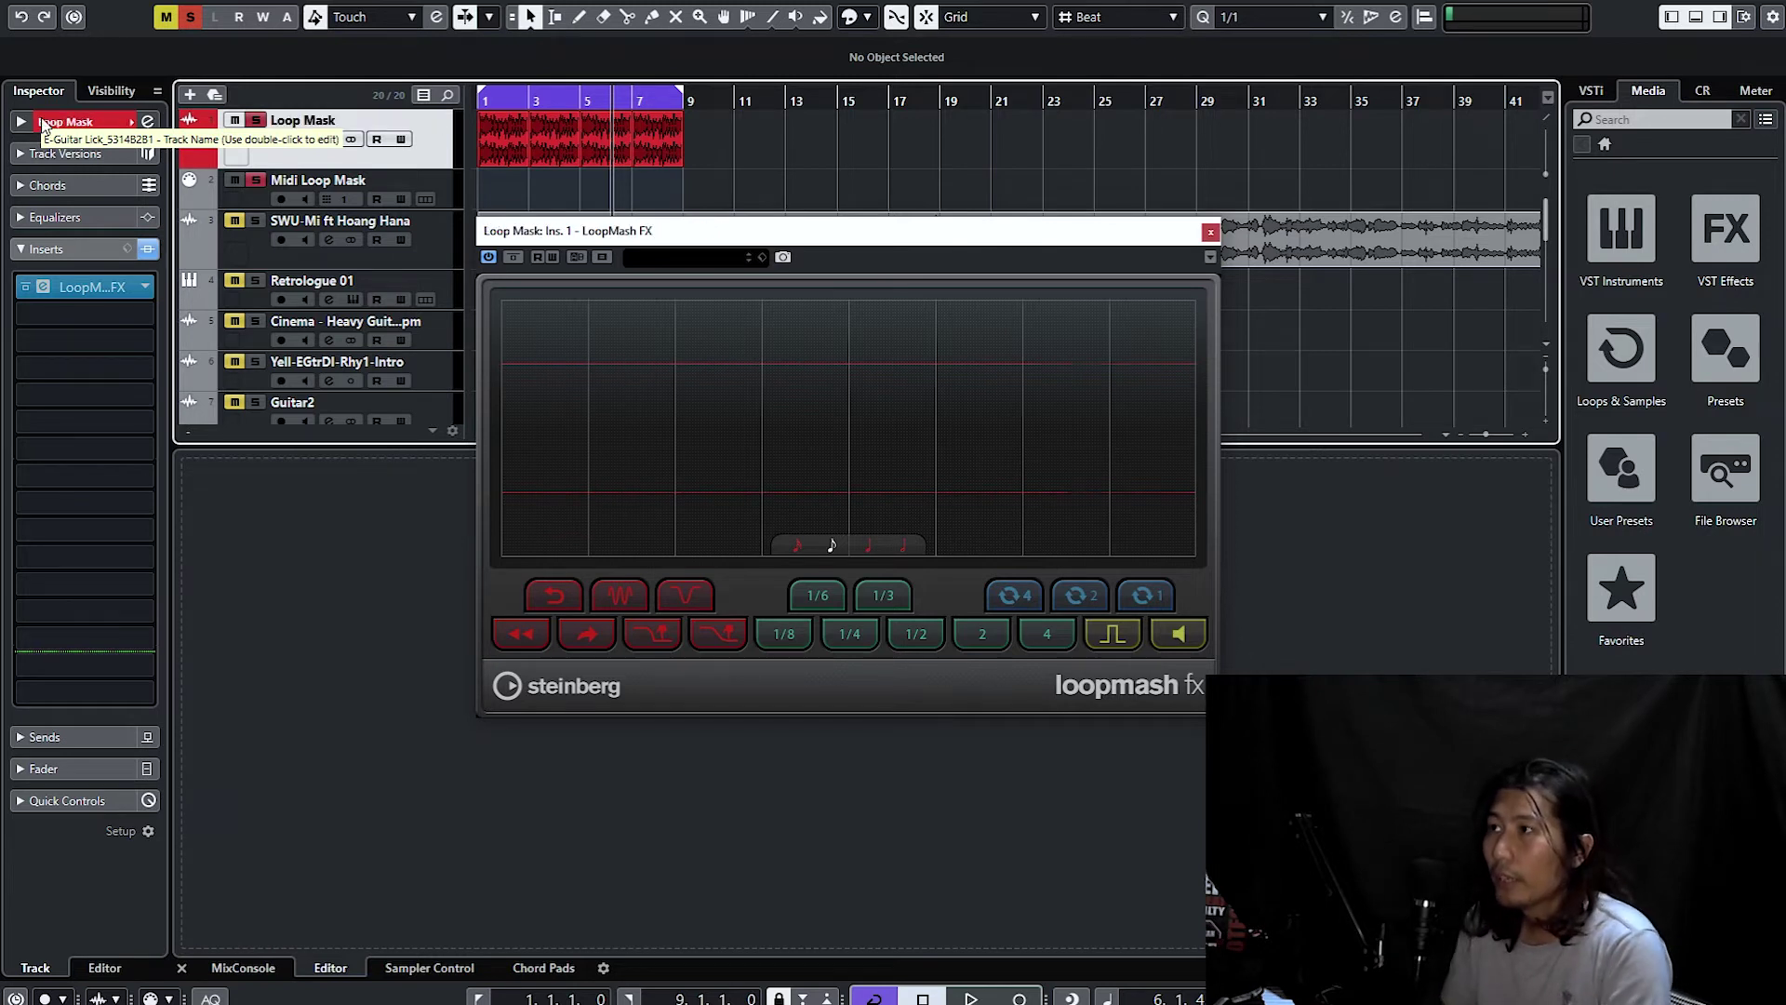
Select the Midi Loop Mask track and route its output to "Loop Mask: Ins. 1. LoopMash FX - Midi In".
right_click(447, 181)
left_click(448, 182)
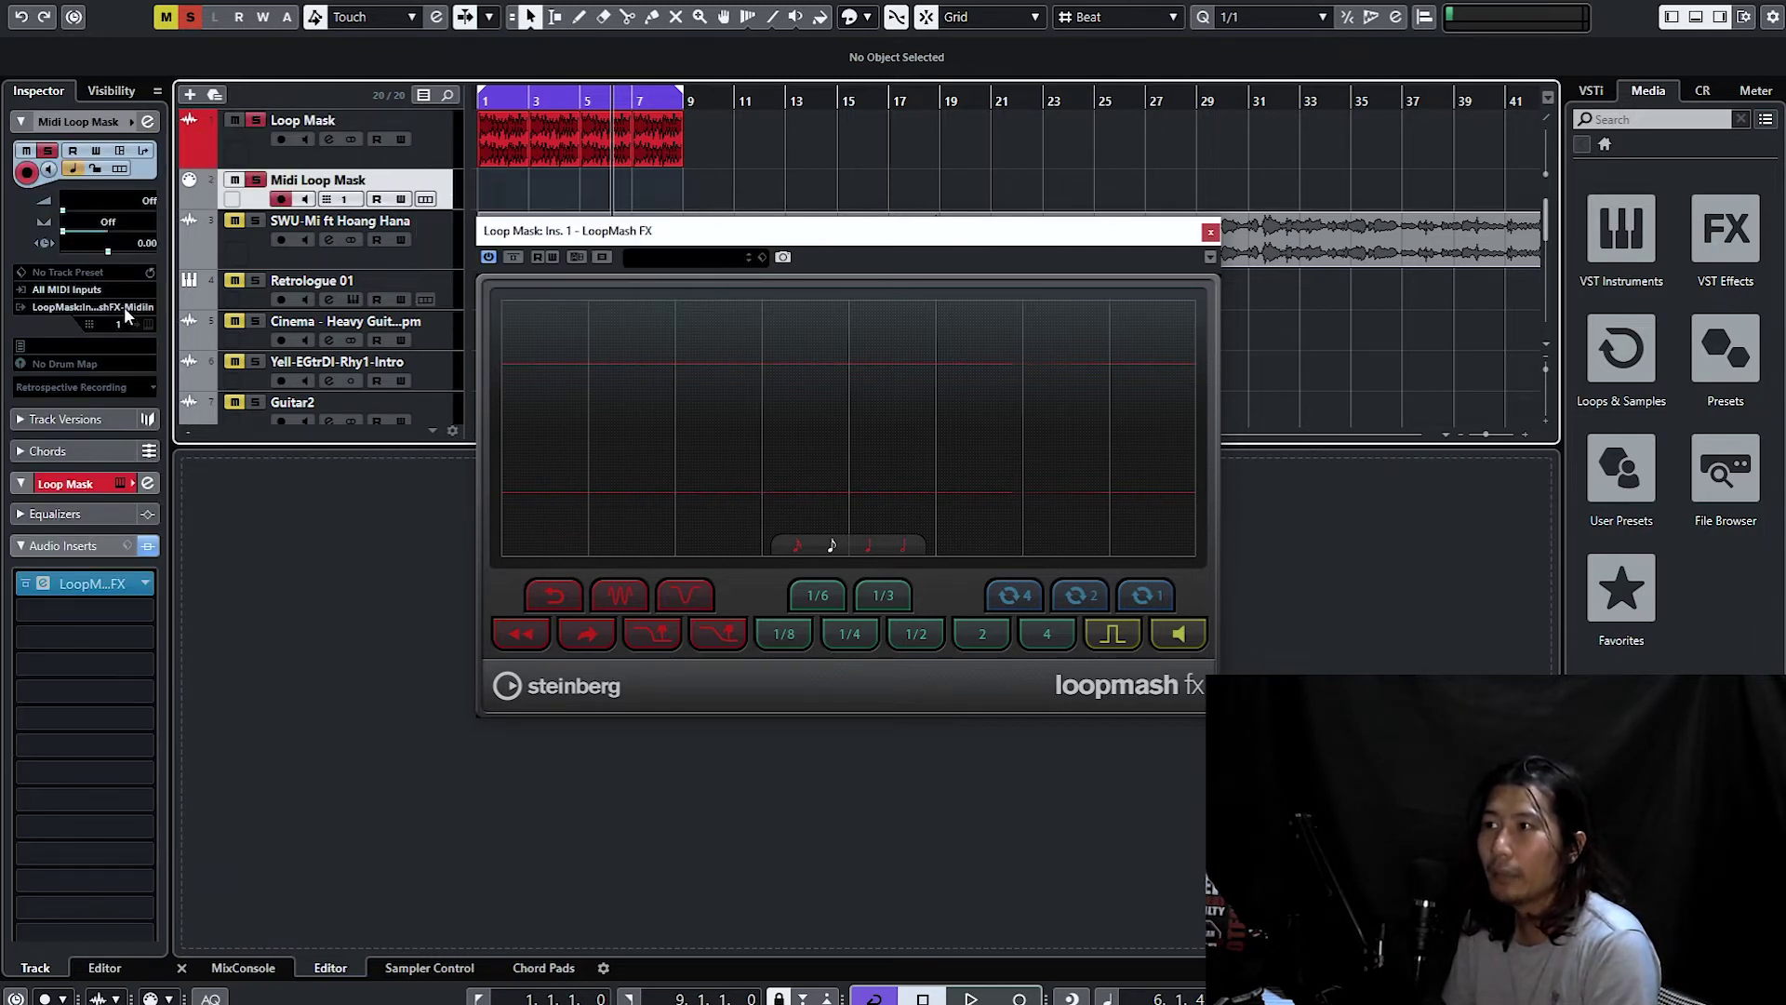
left_click(125, 305)
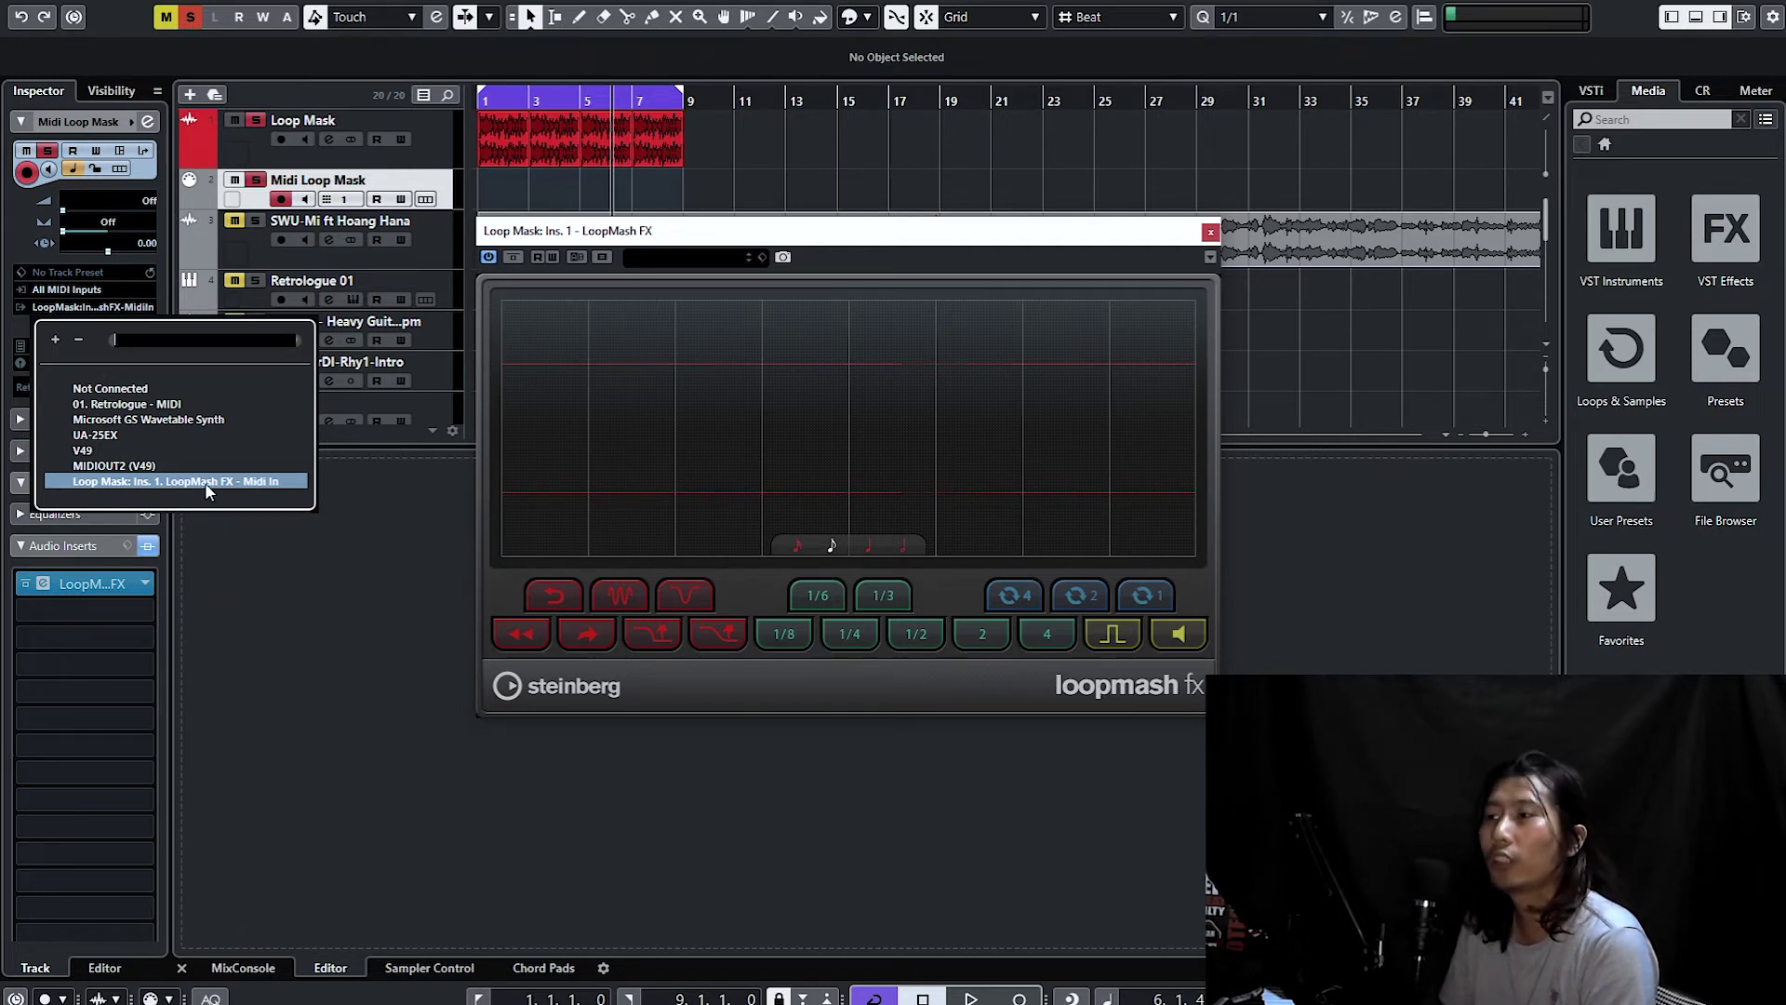
left_click(248, 482)
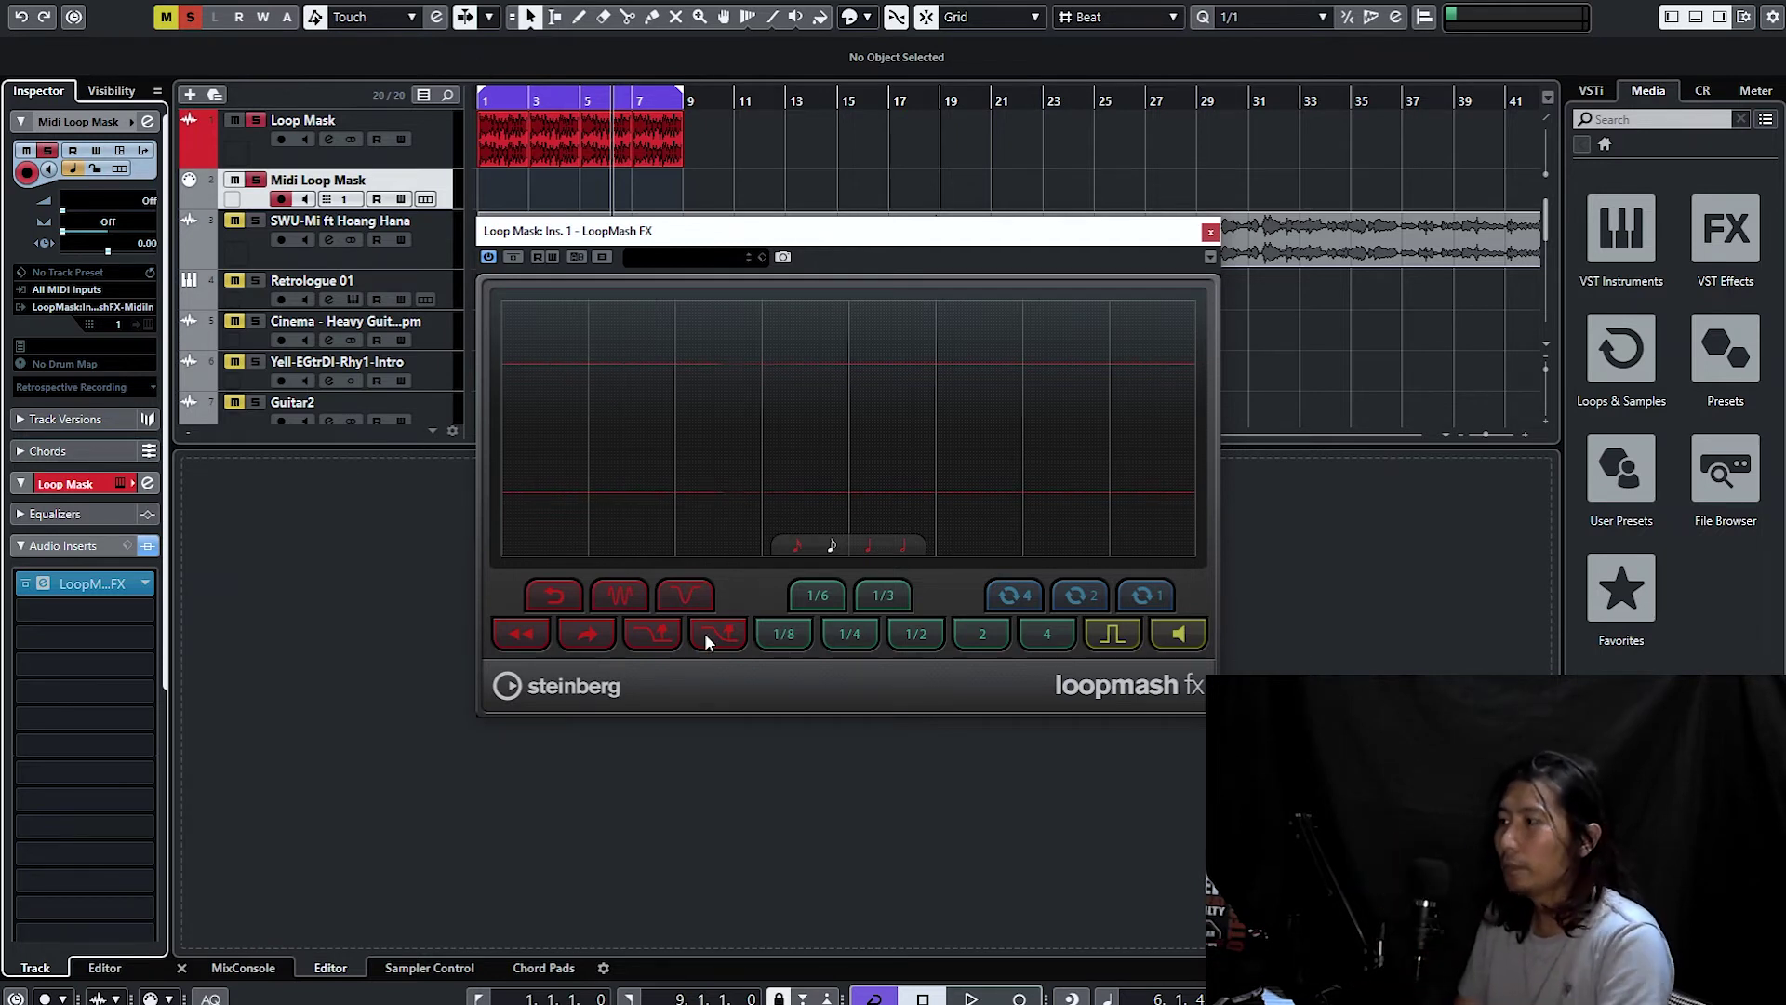
Try triggering the LoopMash FX effects by MIDI during playback and record a MIDI performance from bar 1 on the Midi Loop Mask track.
left_click(967, 997)
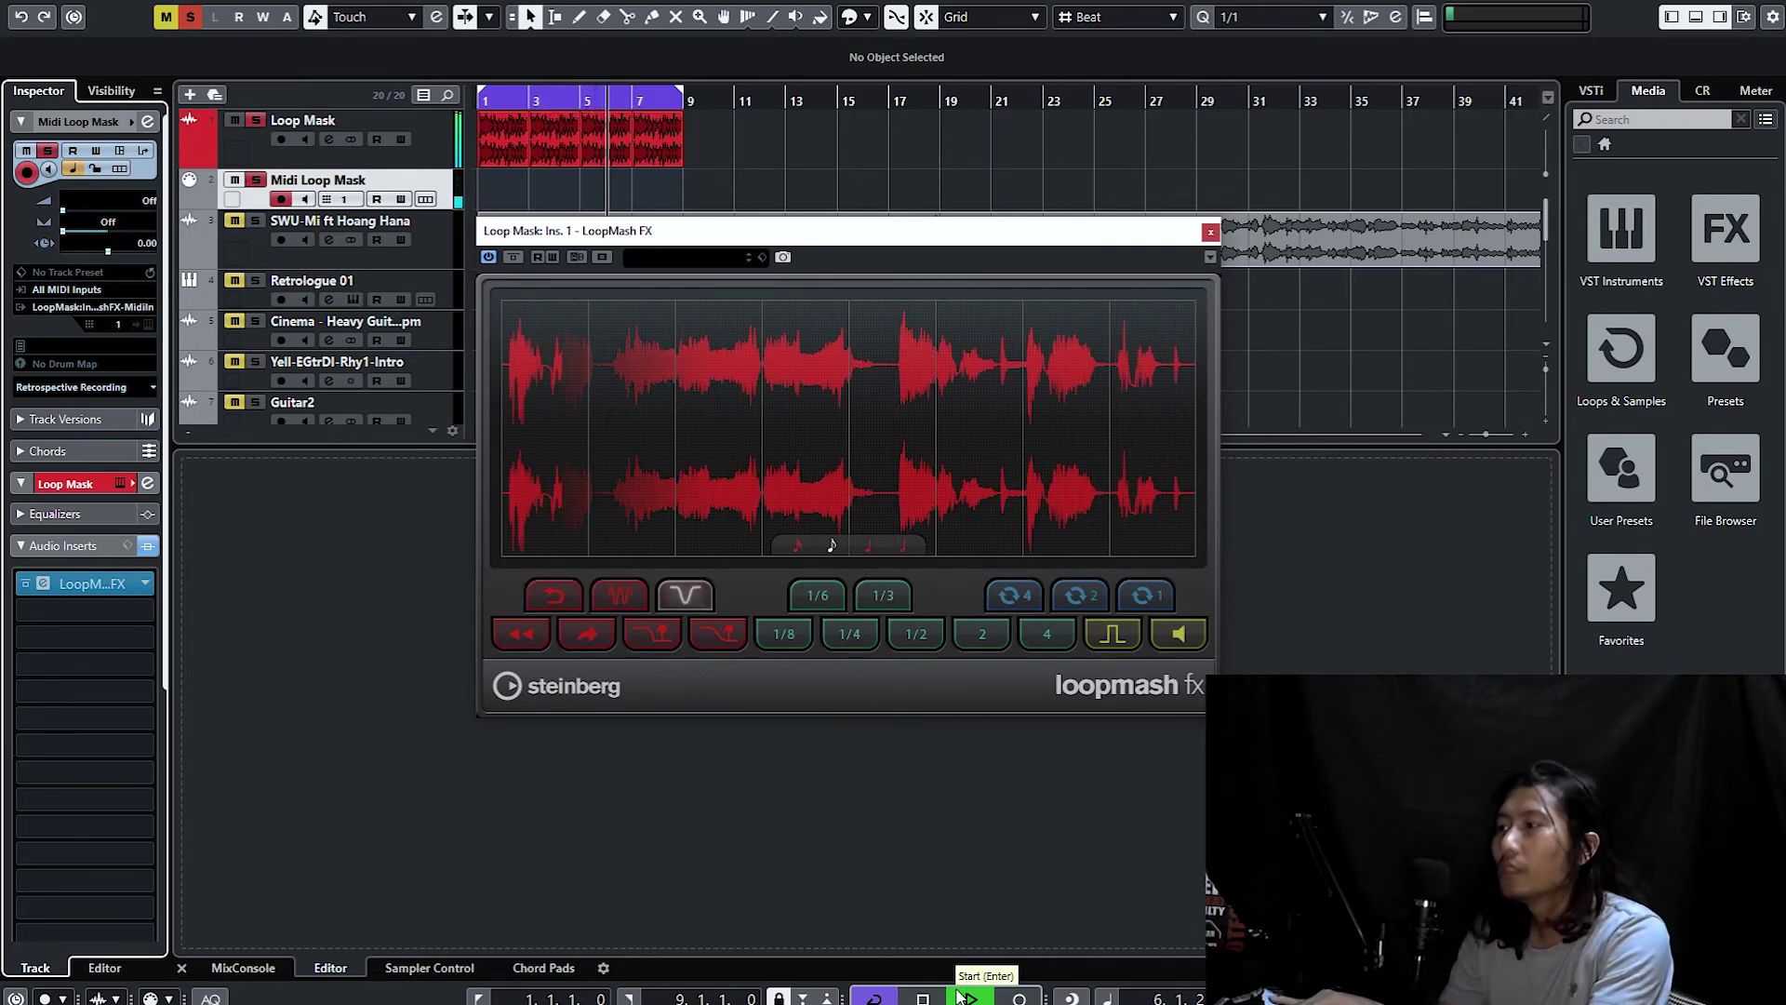
left_click(922, 998)
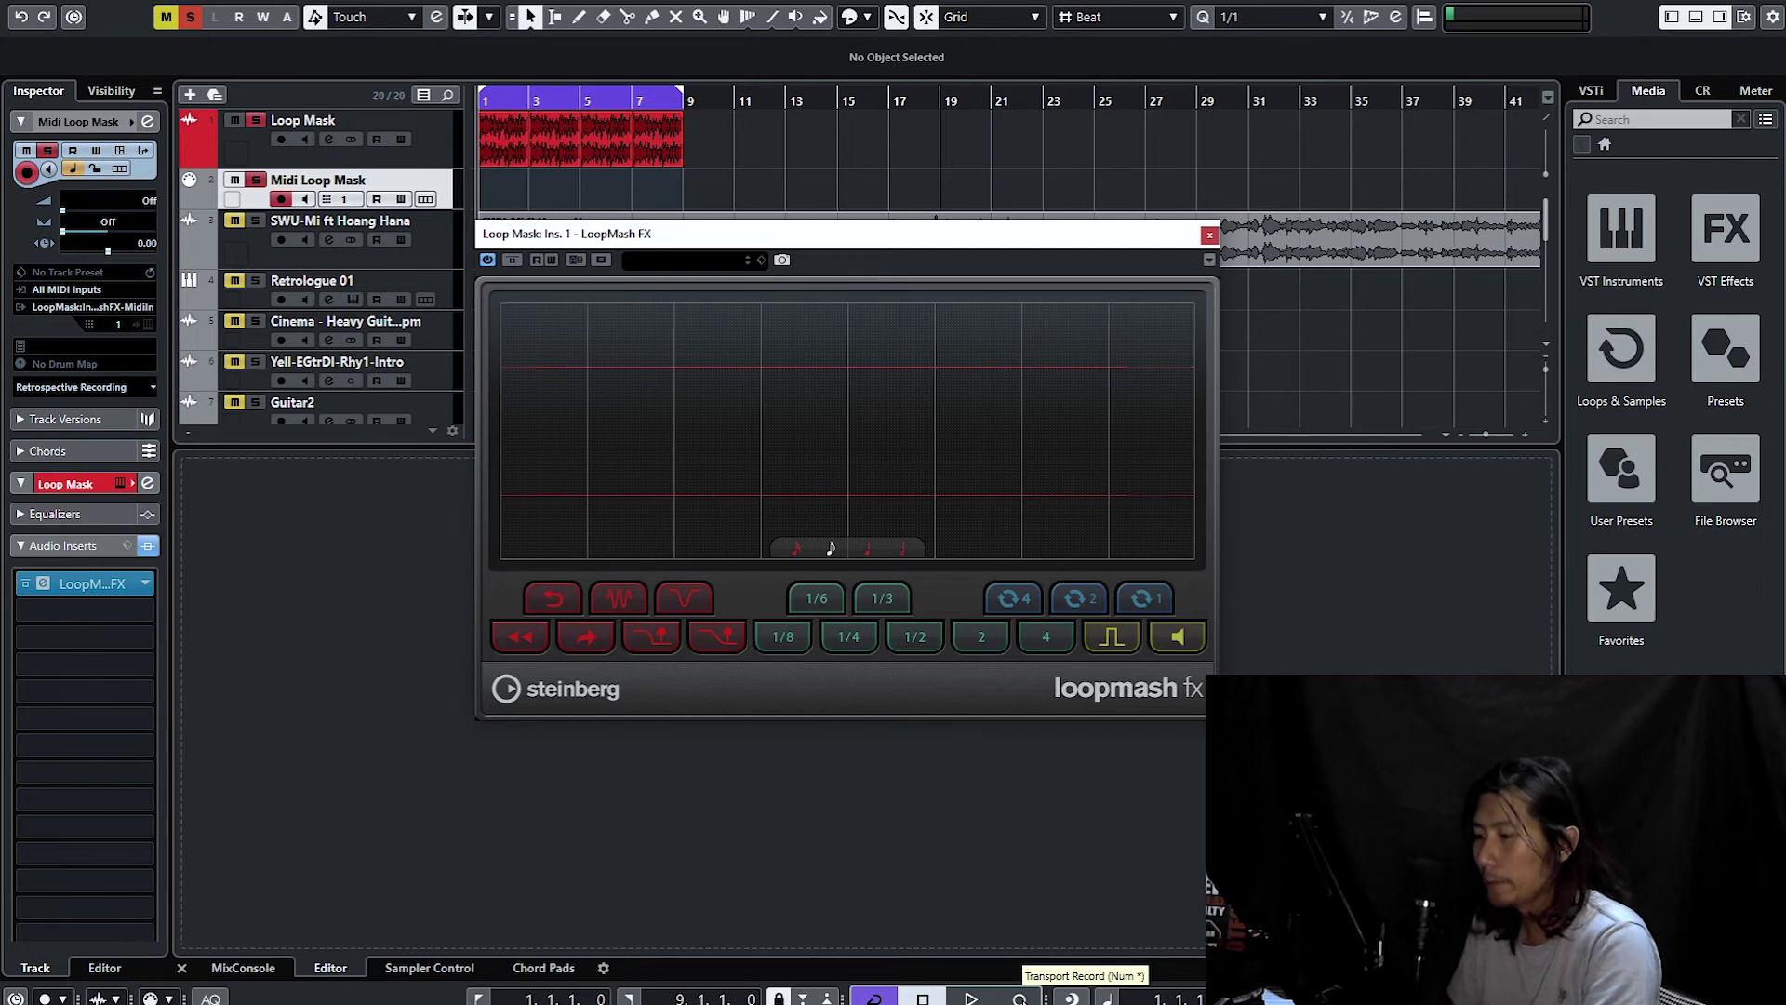
left_click(1020, 998)
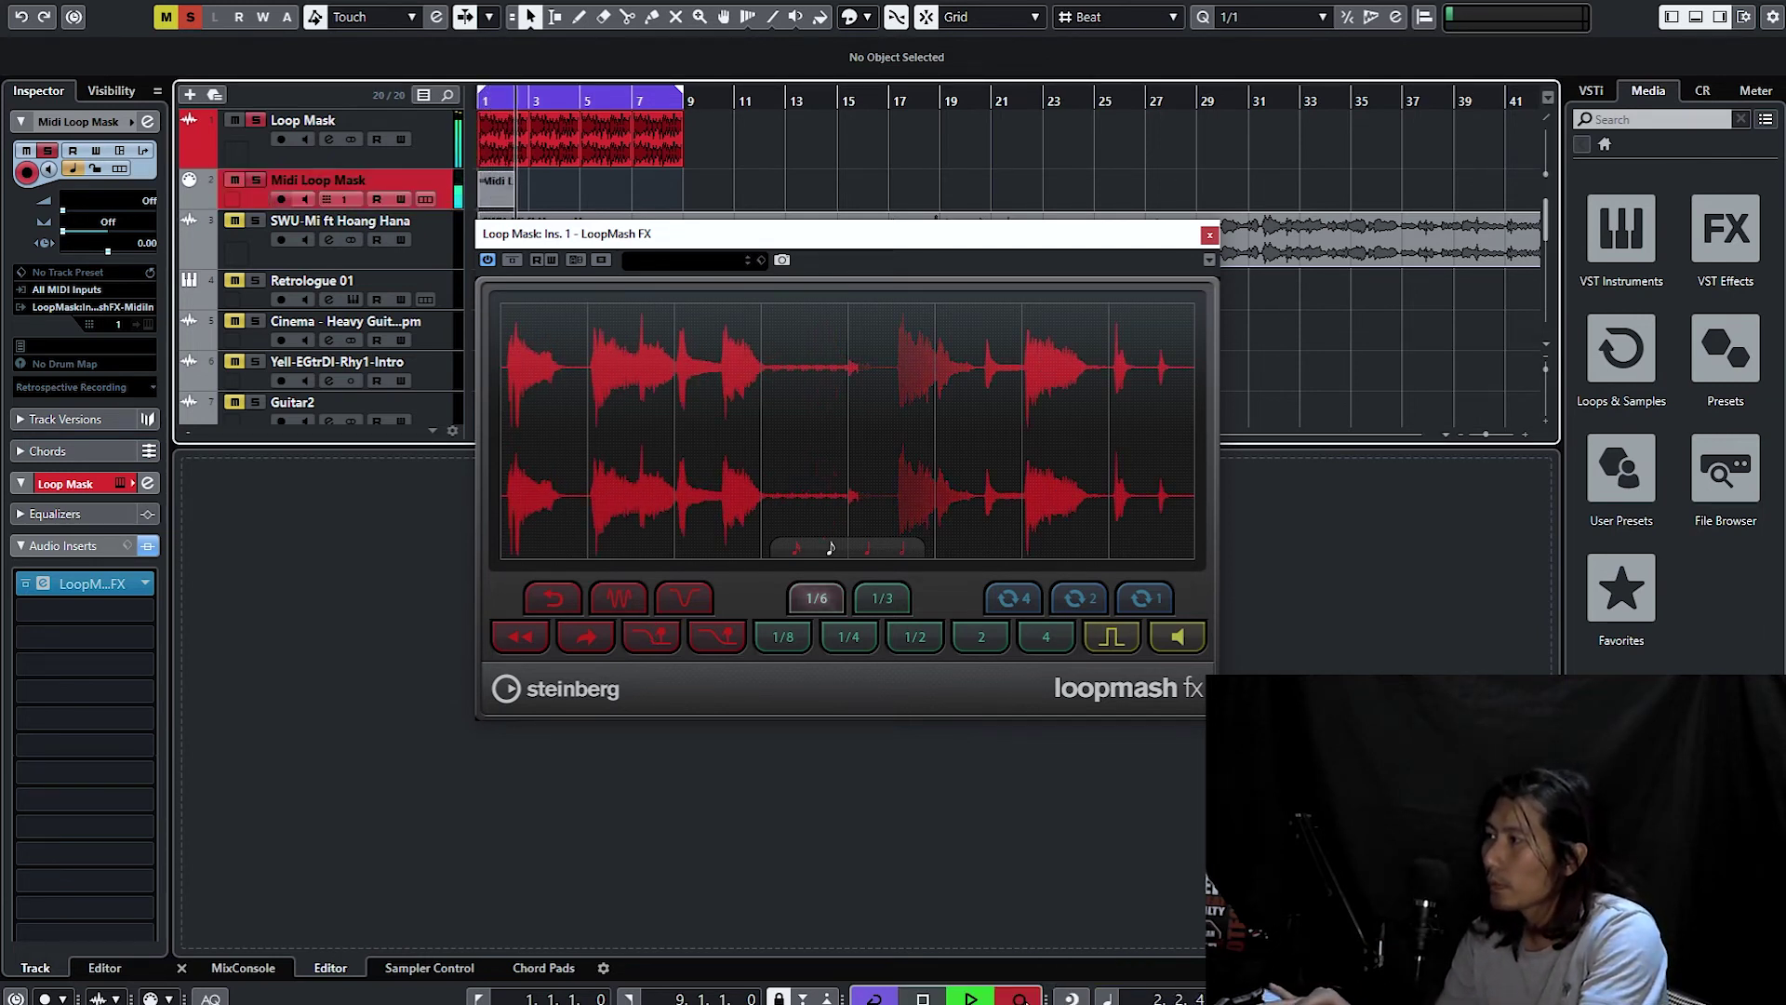
key("space")
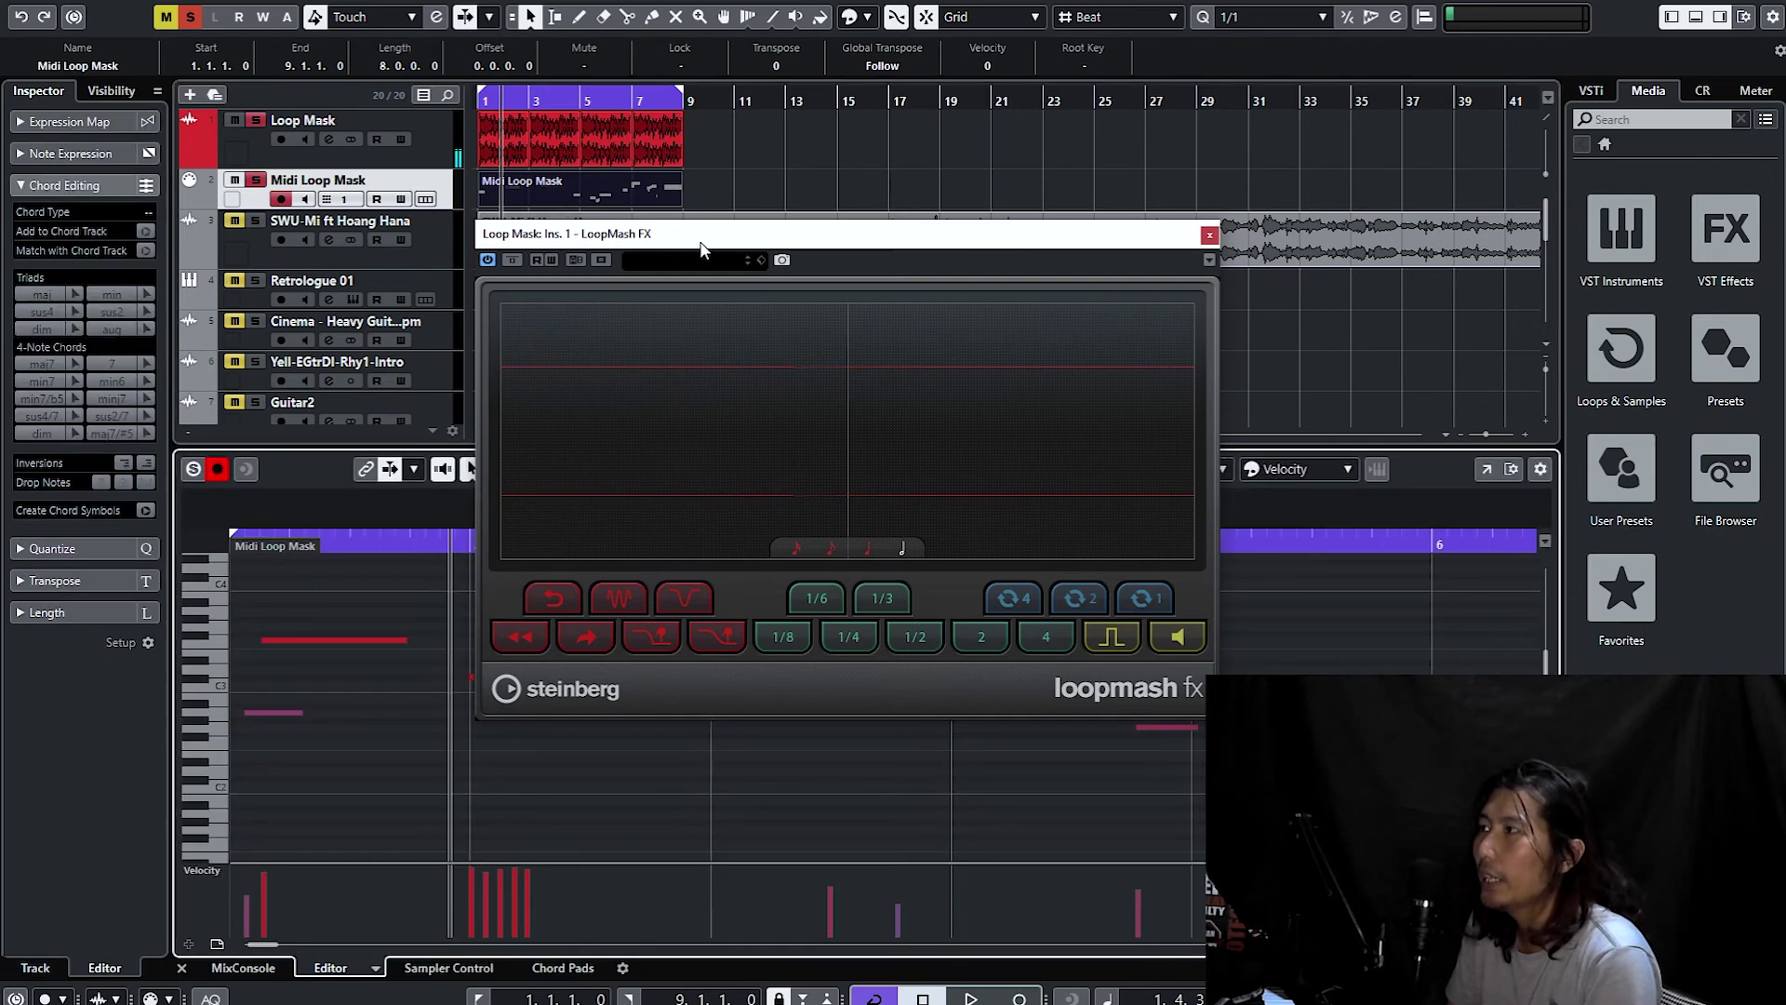
Play the recorded Midi Loop Mask part from bar 1, keeping the LoopMash FX window clear of its notes.
left_click_drag(703, 248, 715, 46)
left_click_drag(754, 638, 718, 636)
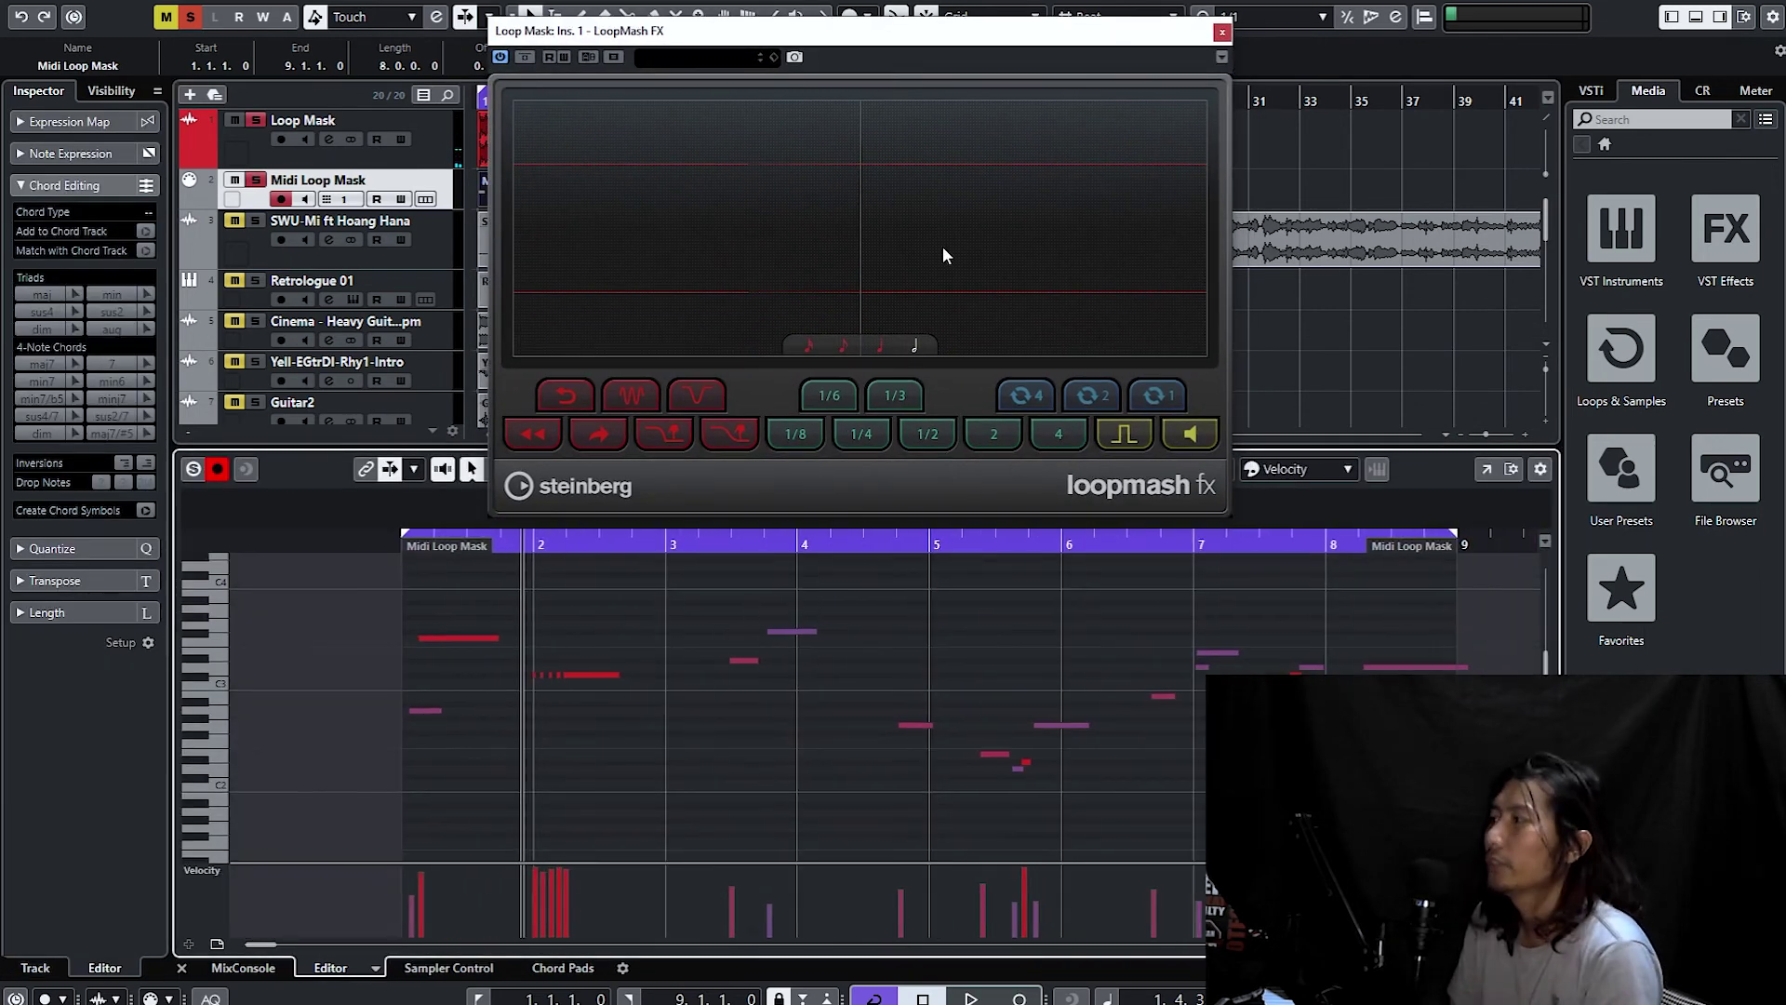
left_click_drag(841, 65, 968, 191)
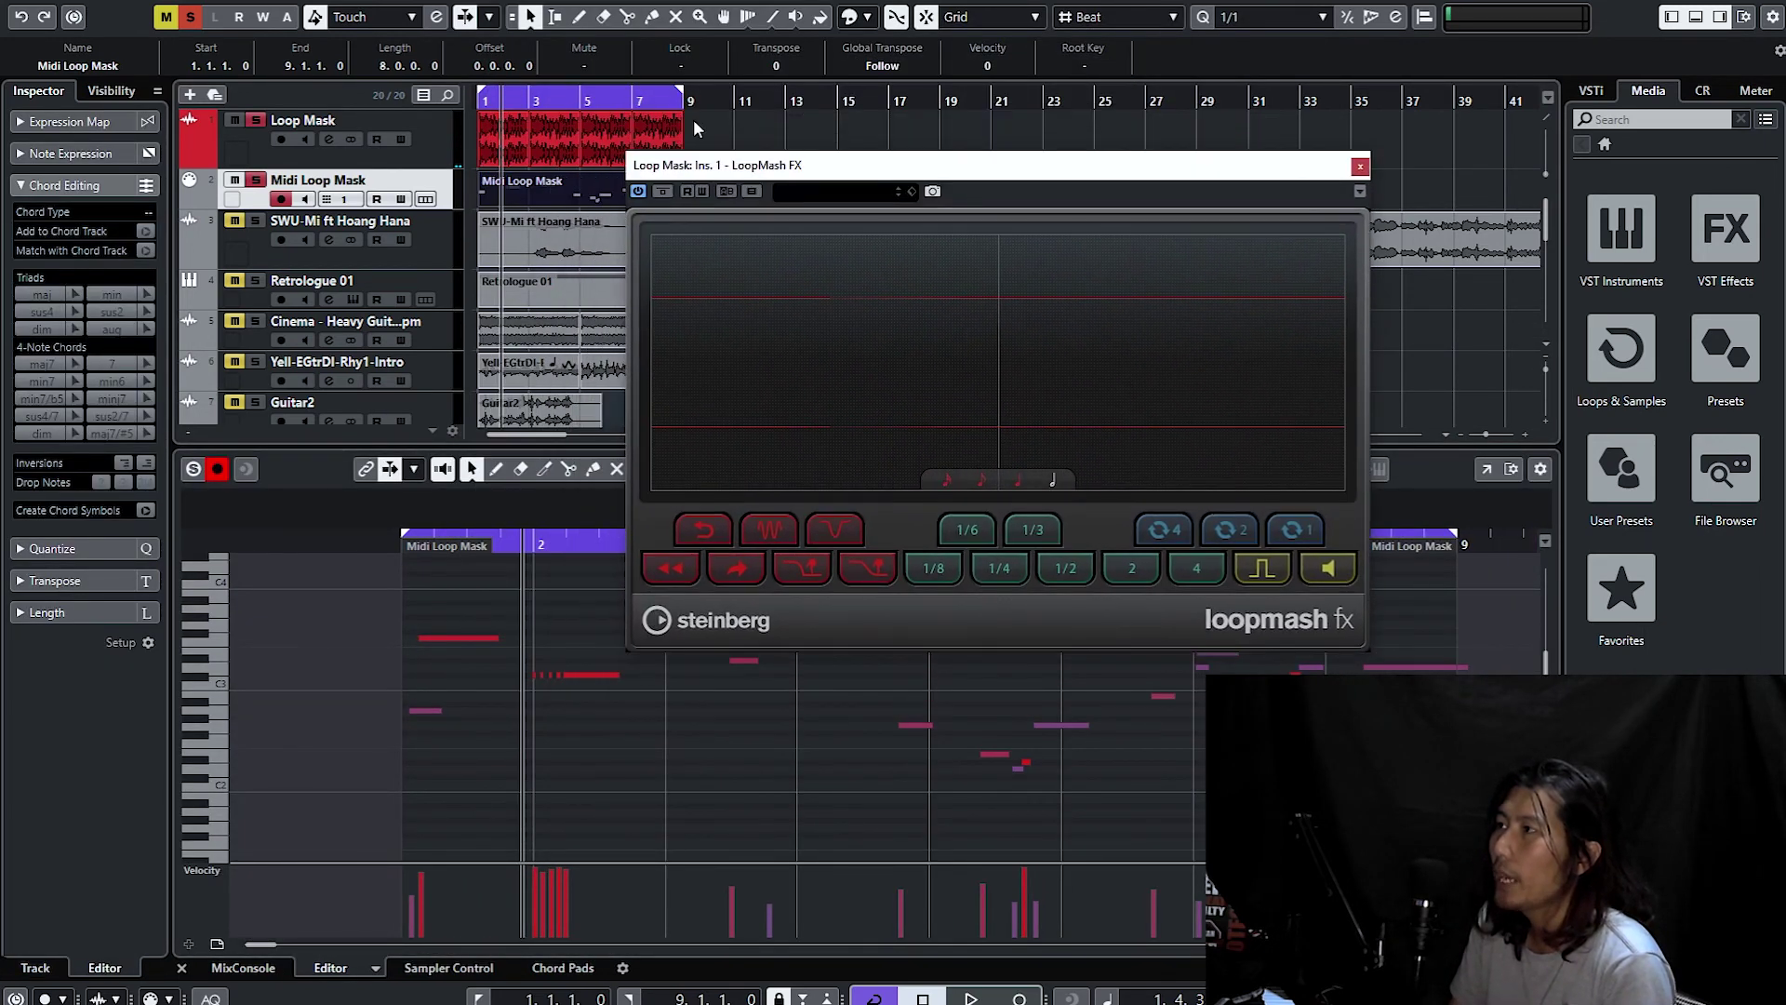
left_click(487, 102)
key("space")
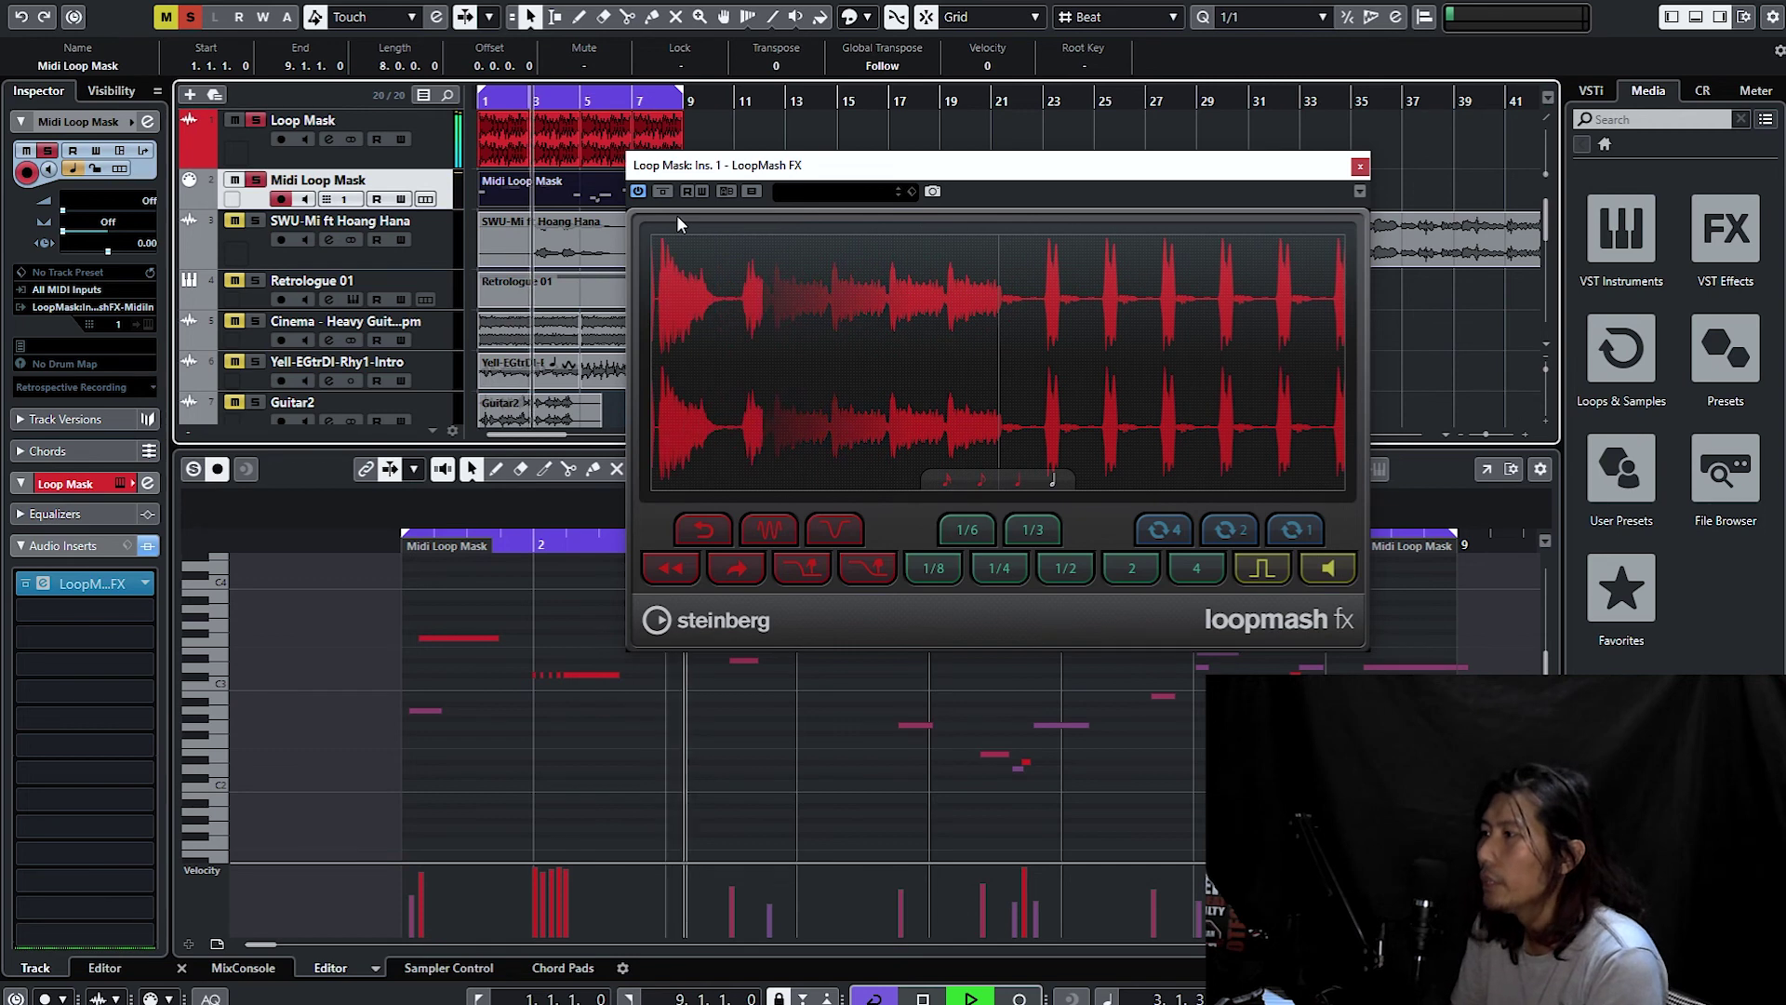
left_click_drag(902, 160, 942, 100)
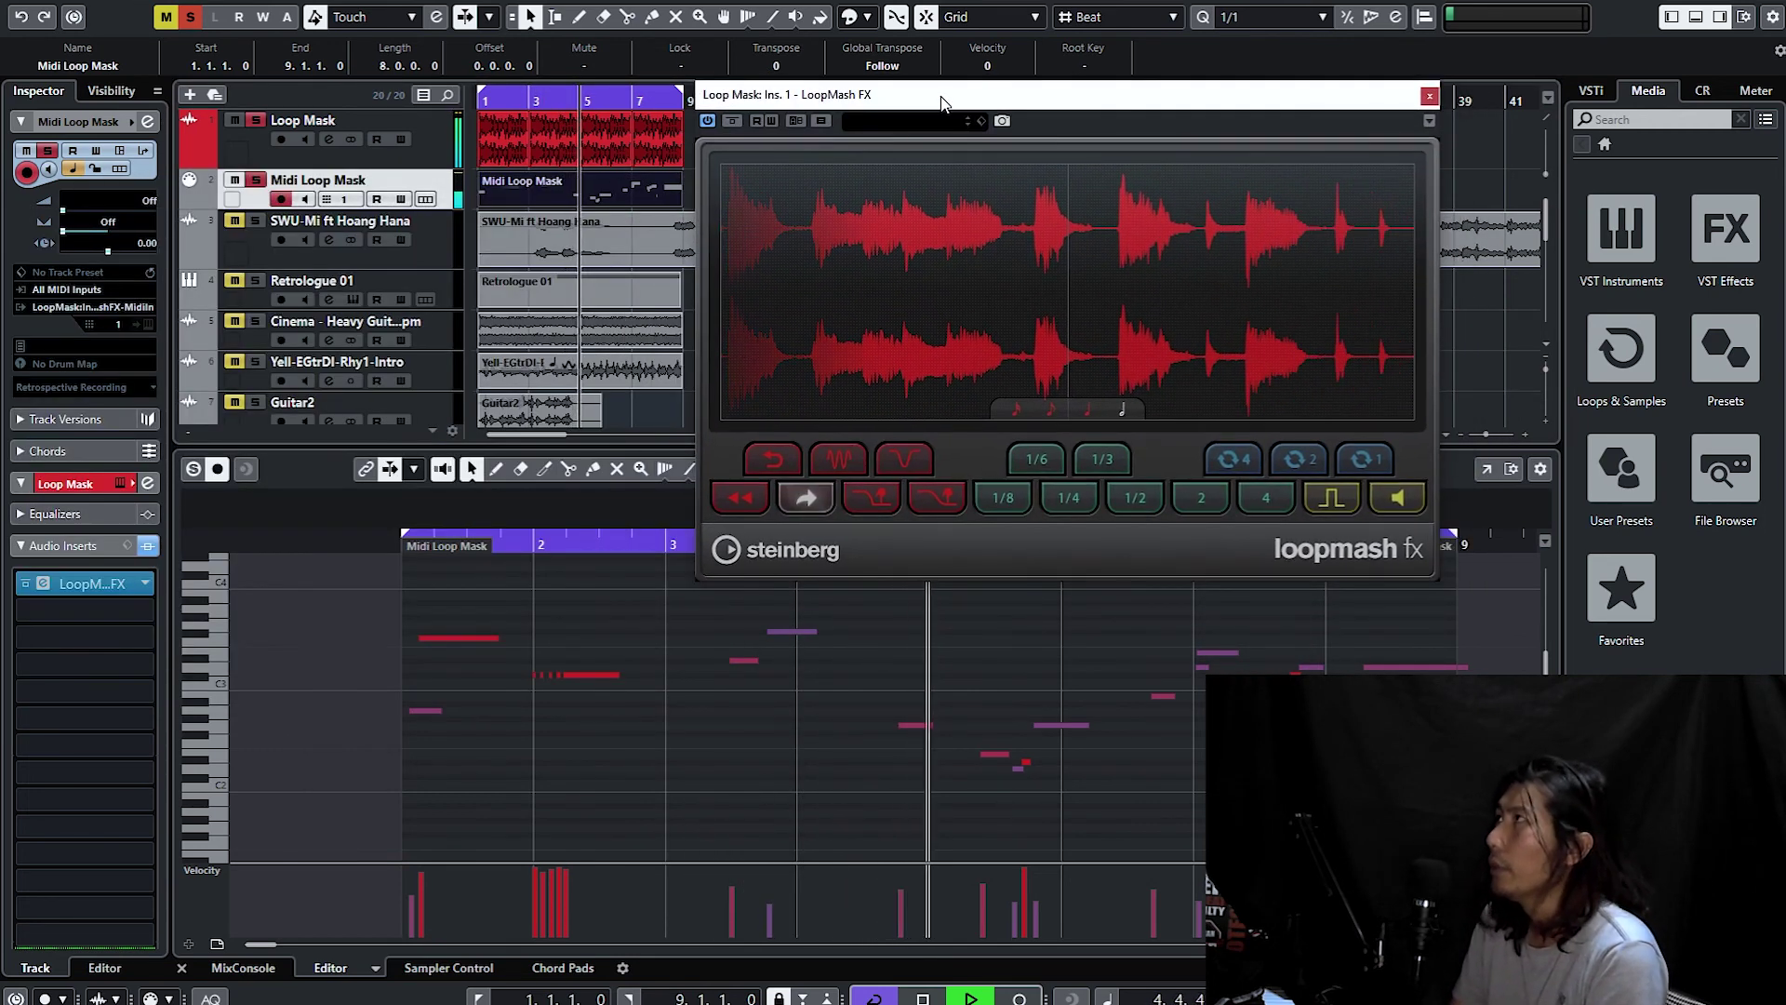